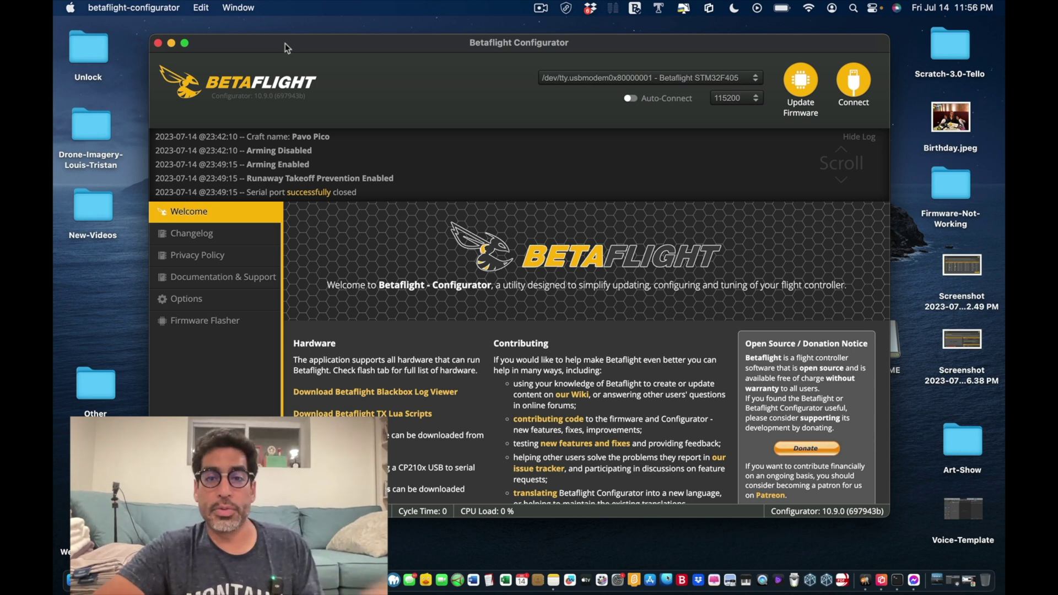
# - Connect to the flight controller, move Serial Rx from UART3 to UART6, and save the port settings with a reboot
pyautogui.click(854, 88)
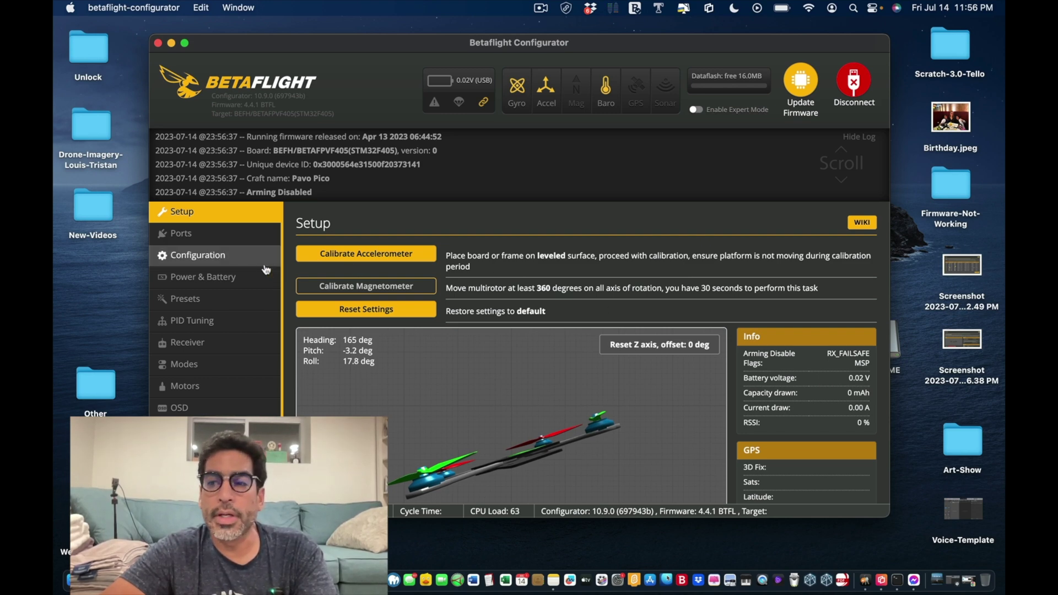
pyautogui.click(196, 237)
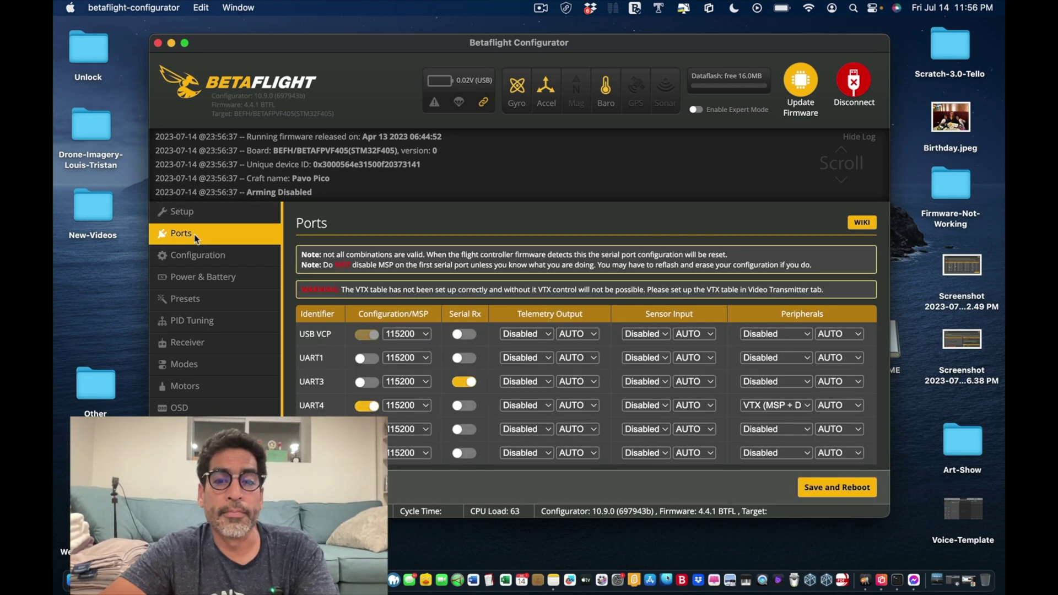
pyautogui.click(462, 382)
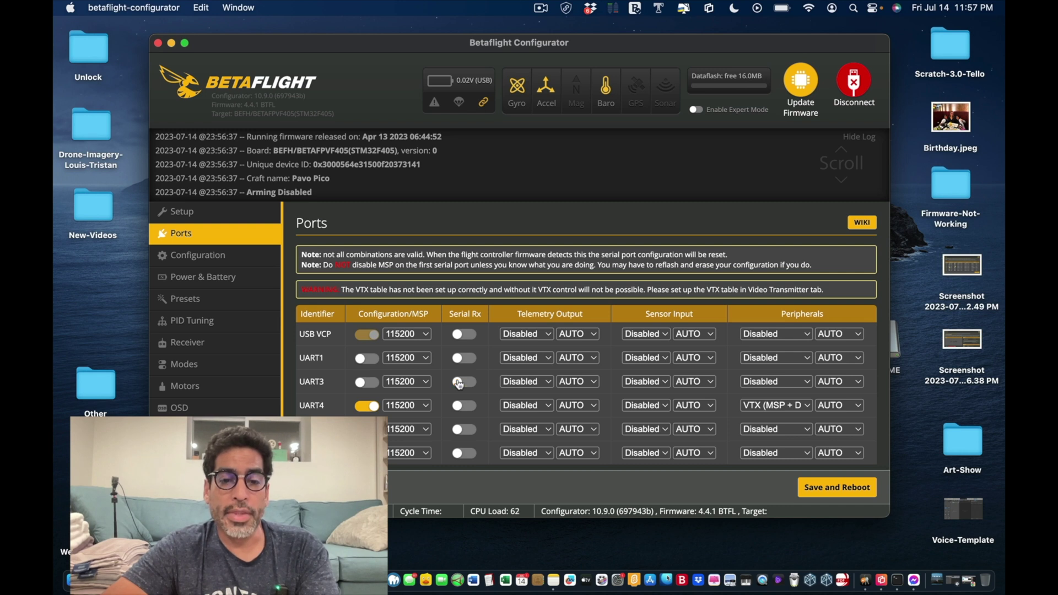
pyautogui.click(470, 454)
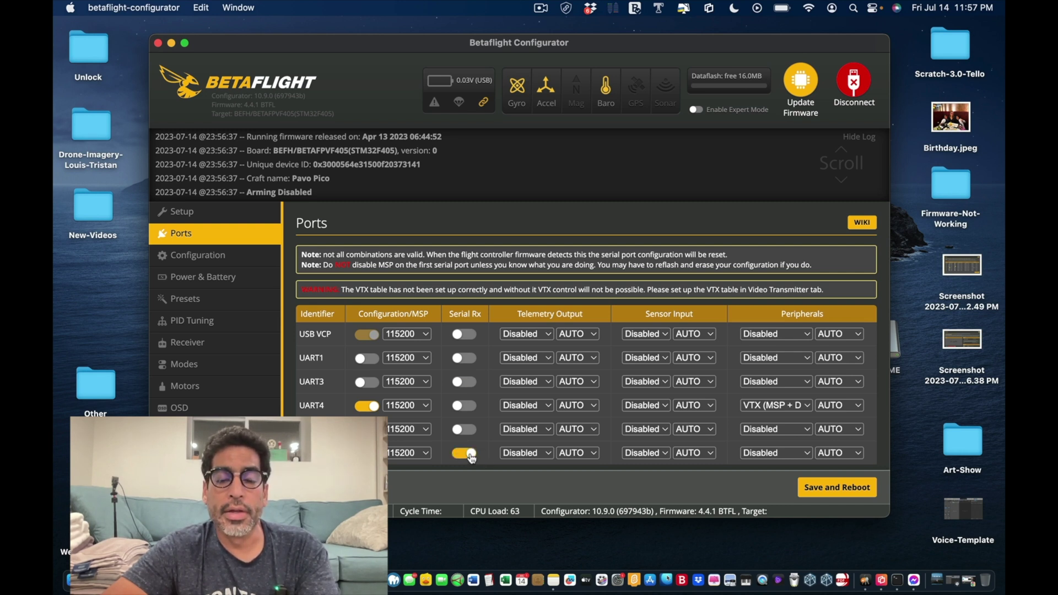
pyautogui.click(830, 497)
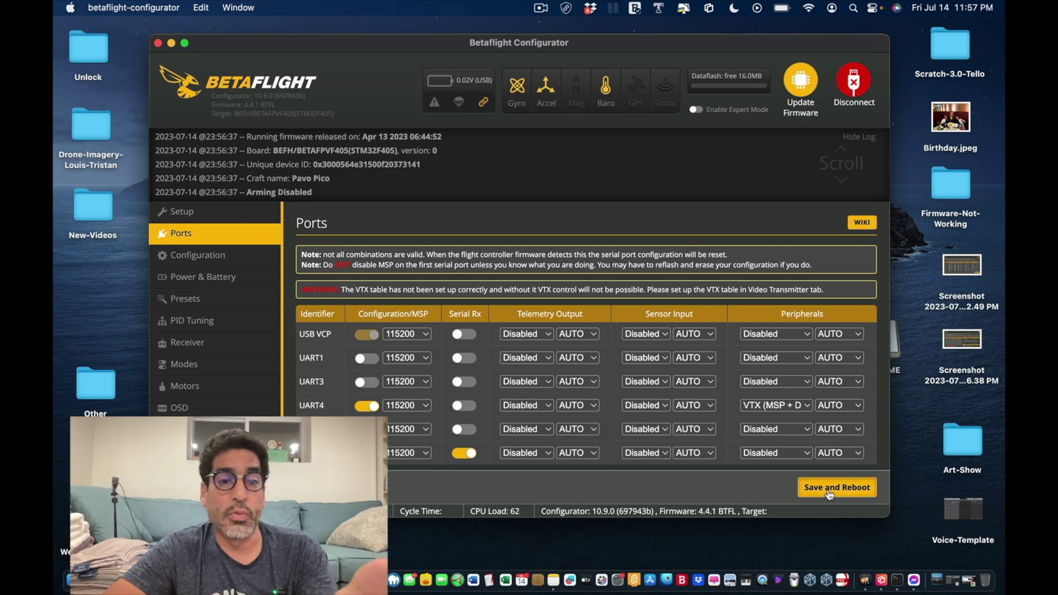
pyautogui.click(830, 493)
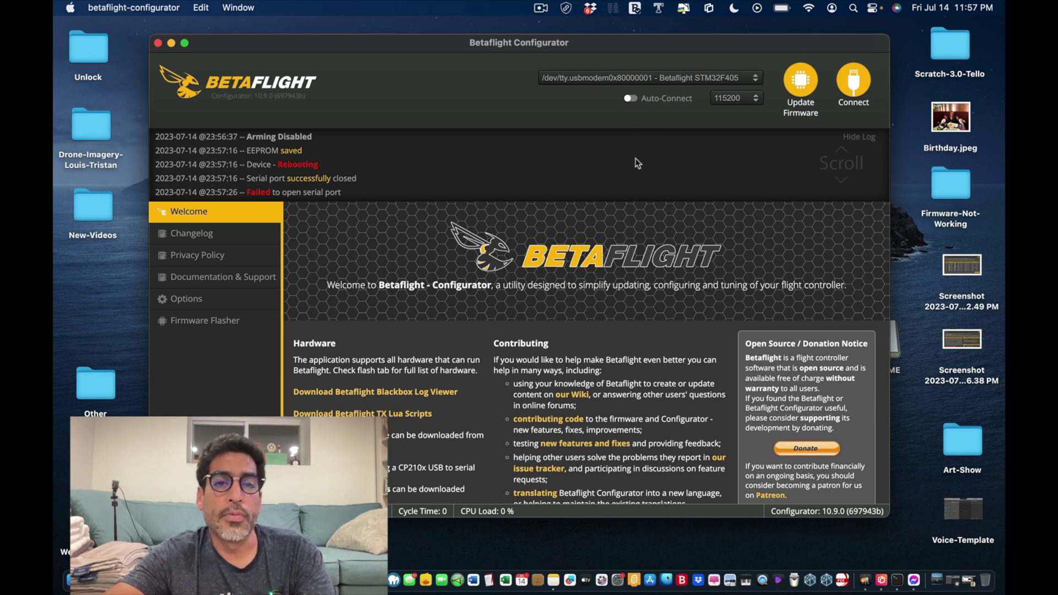
# - Reconnect to the flight controller and check that the receiver mode is Serial (via UART)
pyautogui.click(852, 81)
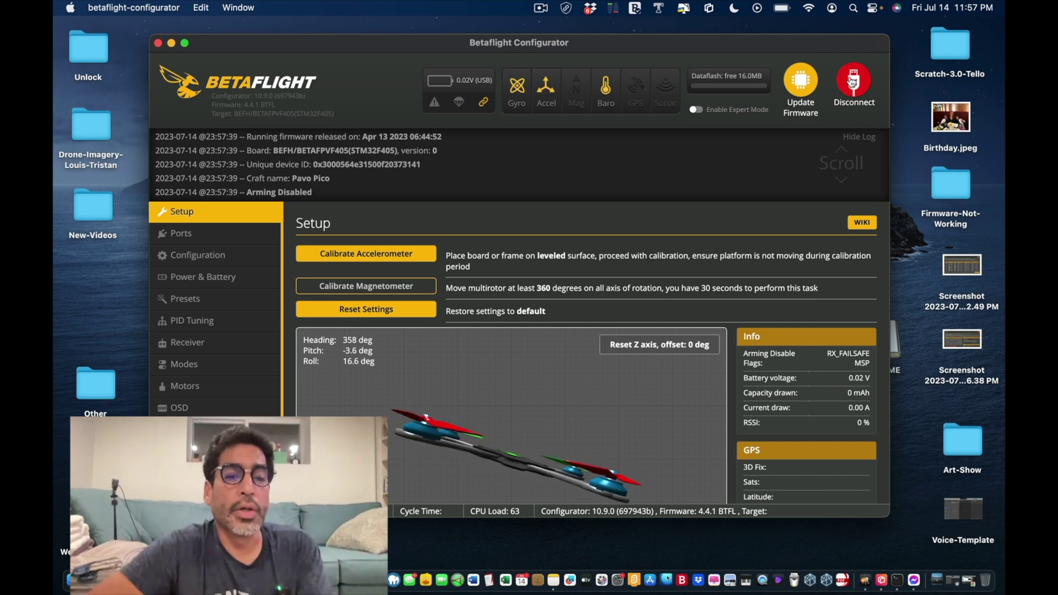
pyautogui.click(204, 348)
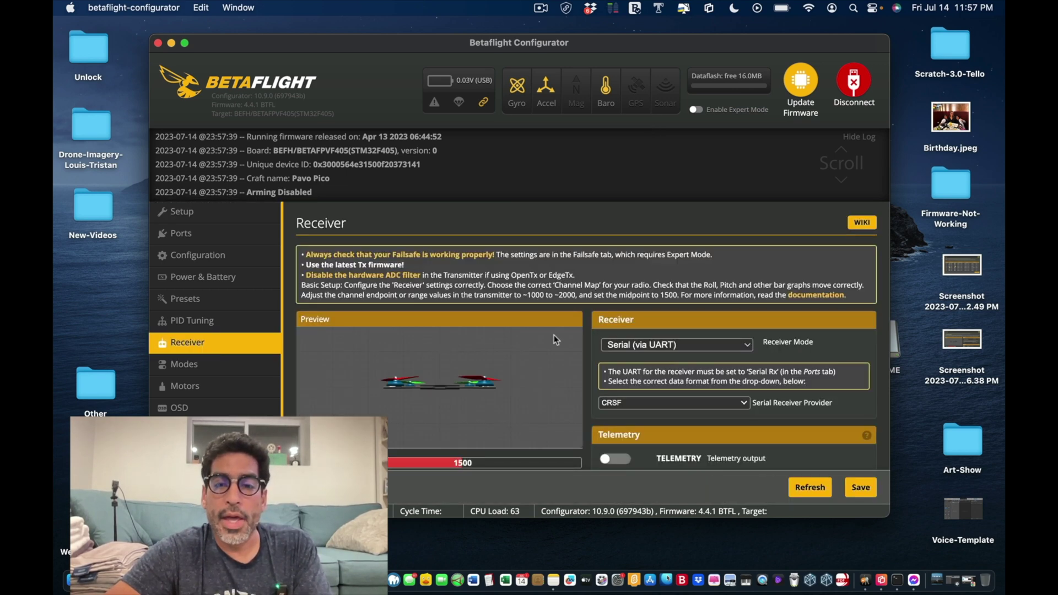
pyautogui.click(670, 345)
pyautogui.click(671, 345)
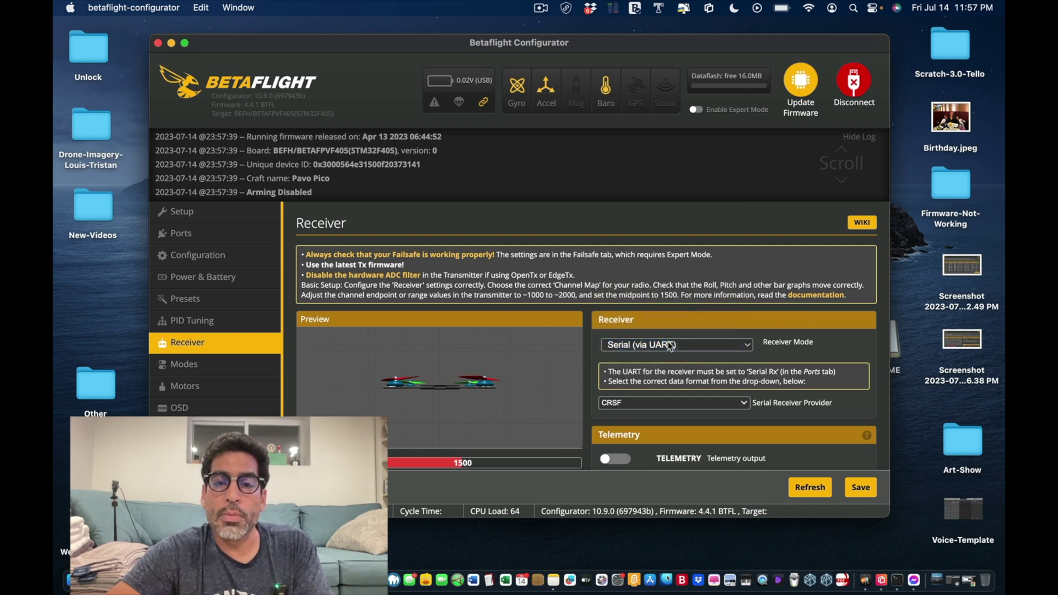
pyautogui.click(671, 345)
pyautogui.click(671, 345)
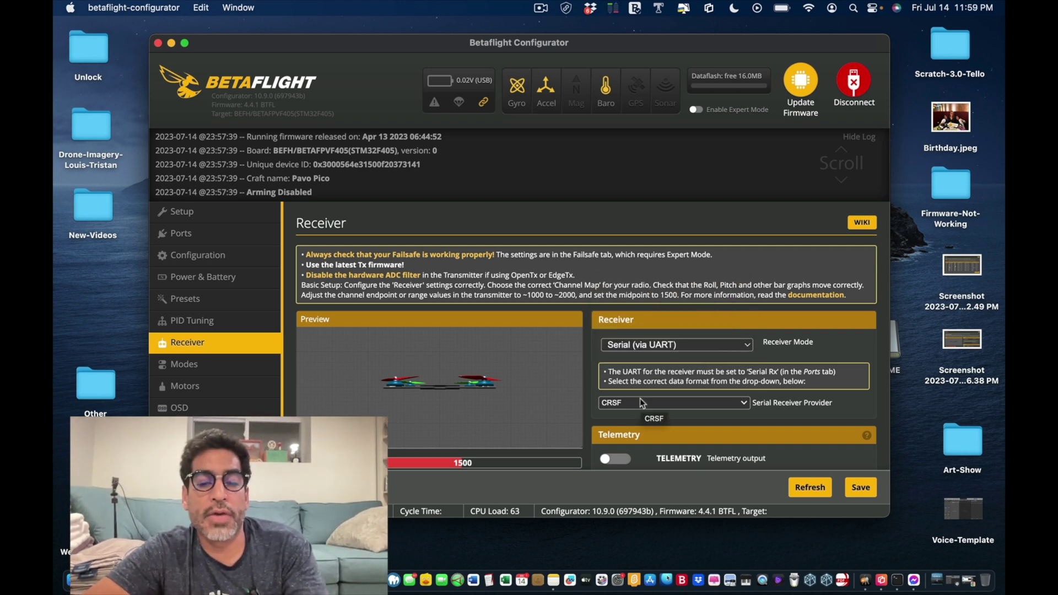
# - Capture a screenshot of the Receiver settings area
pyautogui.press('super+shift+4')
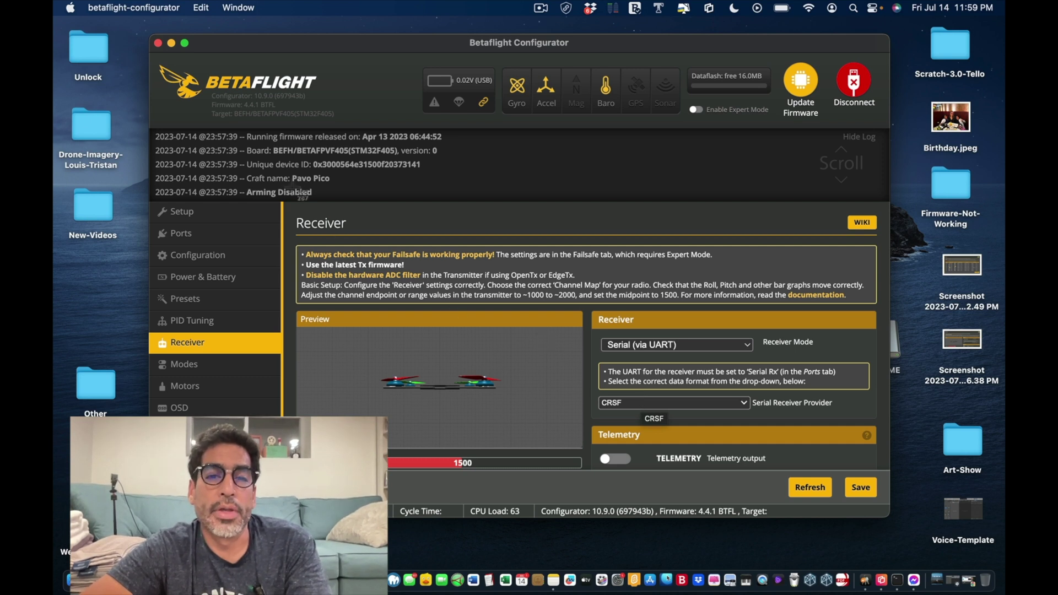
pyautogui.moveTo(285, 203); pyautogui.dragTo(881, 469)
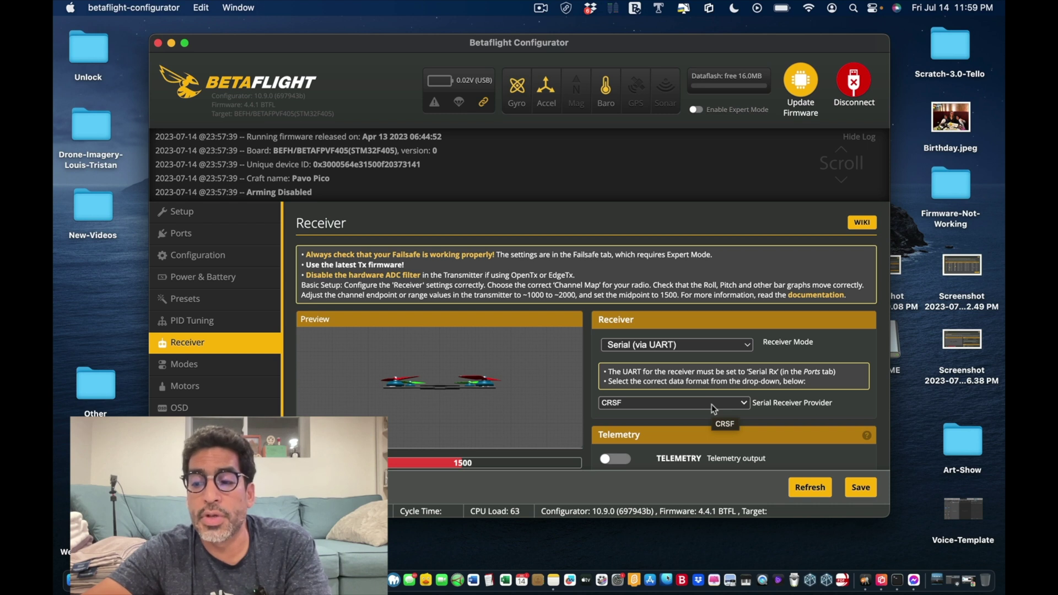
# - Set the serial receiver provider to SBUS and save the receiver settings with a reboot
pyautogui.click(712, 405)
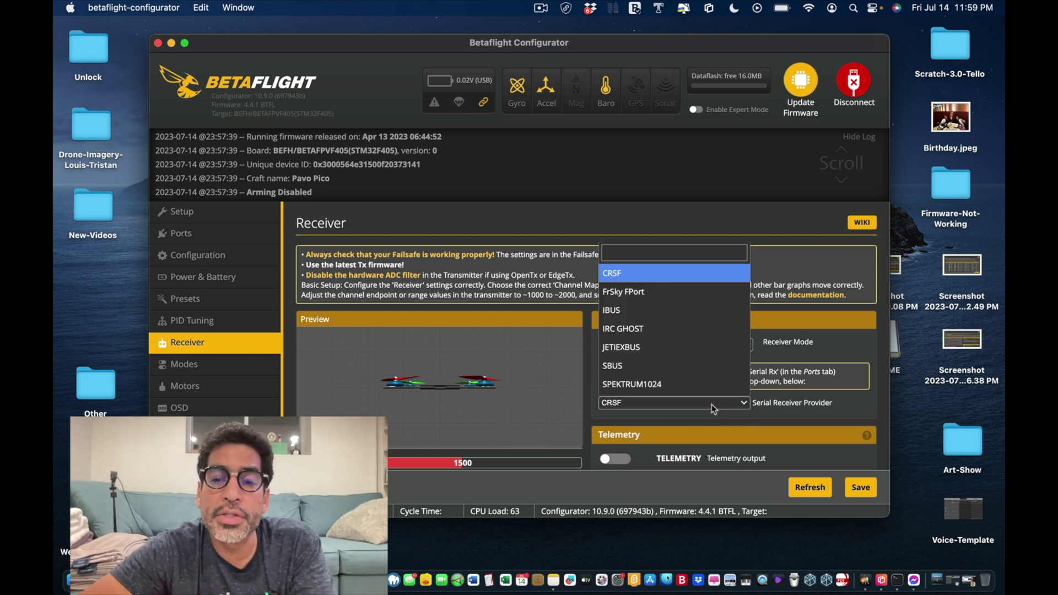
pyautogui.click(695, 367)
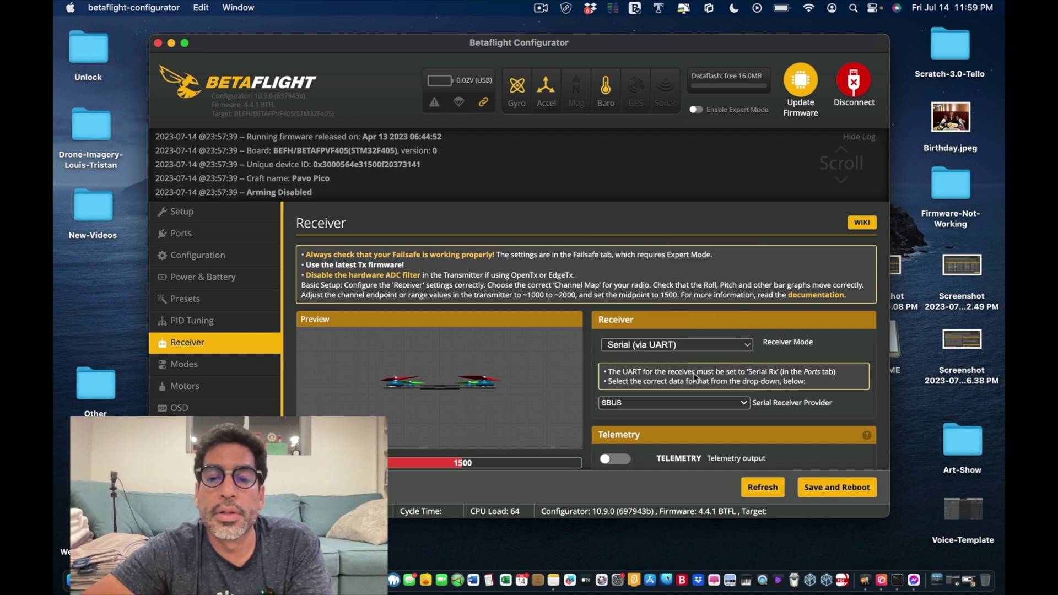
pyautogui.click(830, 490)
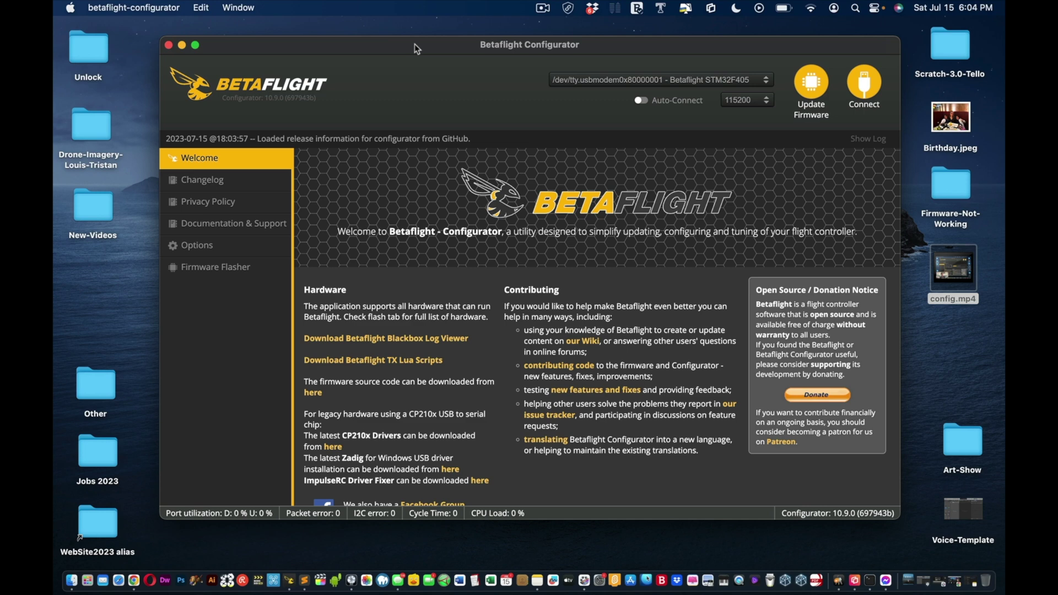
# - Enlarge the configurator window to fill most of the desktop and connect to the flight controller
pyautogui.moveTo(392, 44); pyautogui.dragTo(298, 14)
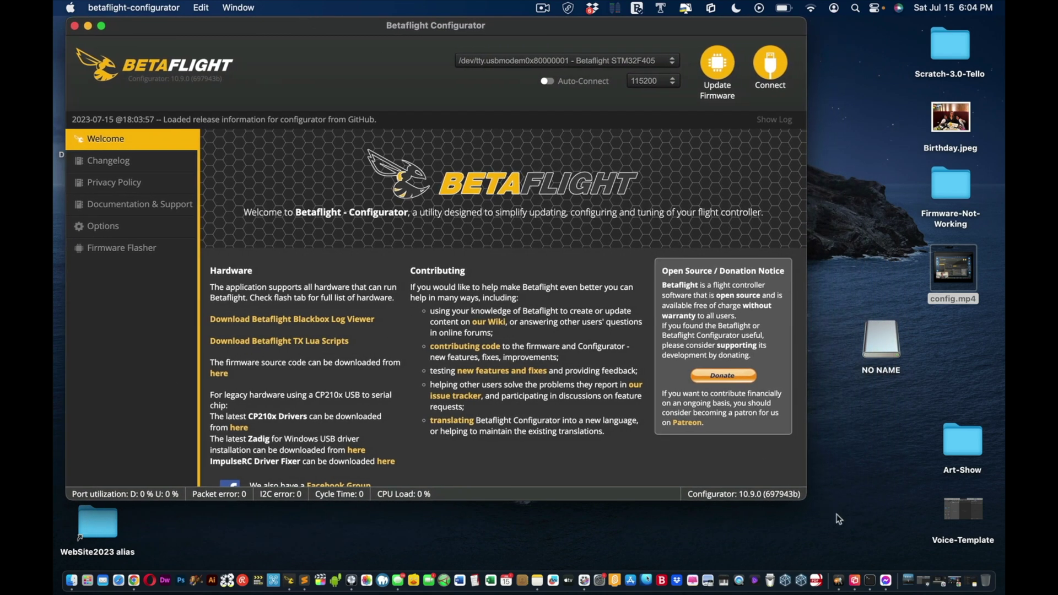
pyautogui.moveTo(806, 494); pyautogui.dragTo(1002, 567)
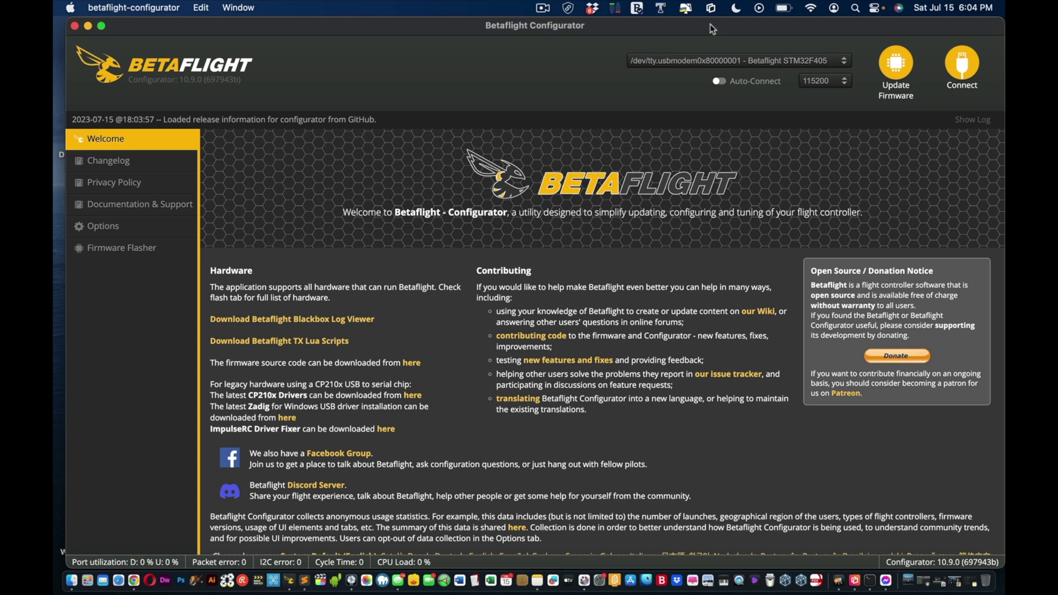
pyautogui.moveTo(710, 26); pyautogui.dragTo(696, 25)
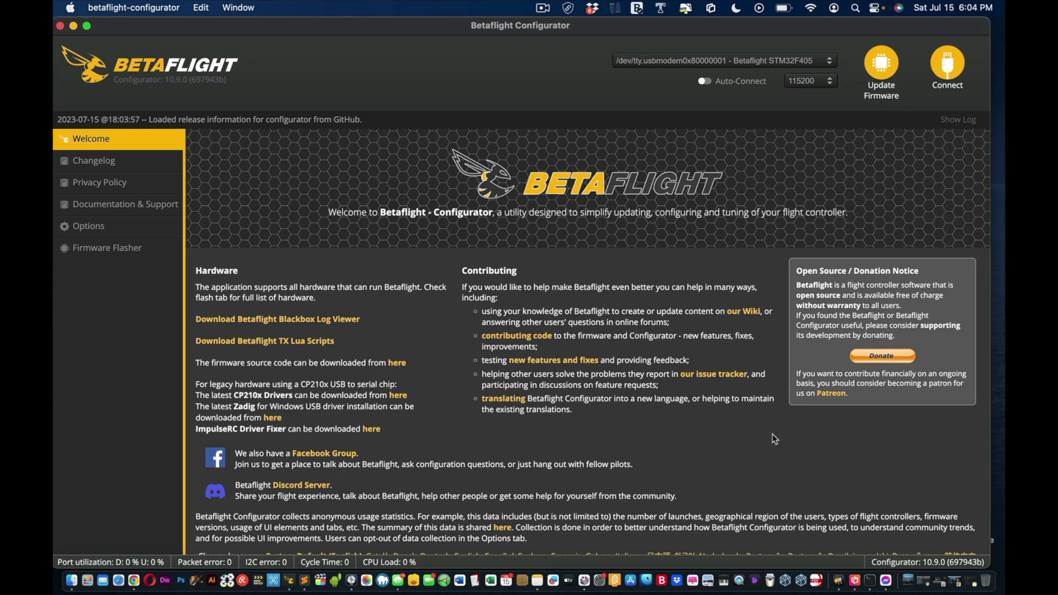
pyautogui.click(948, 70)
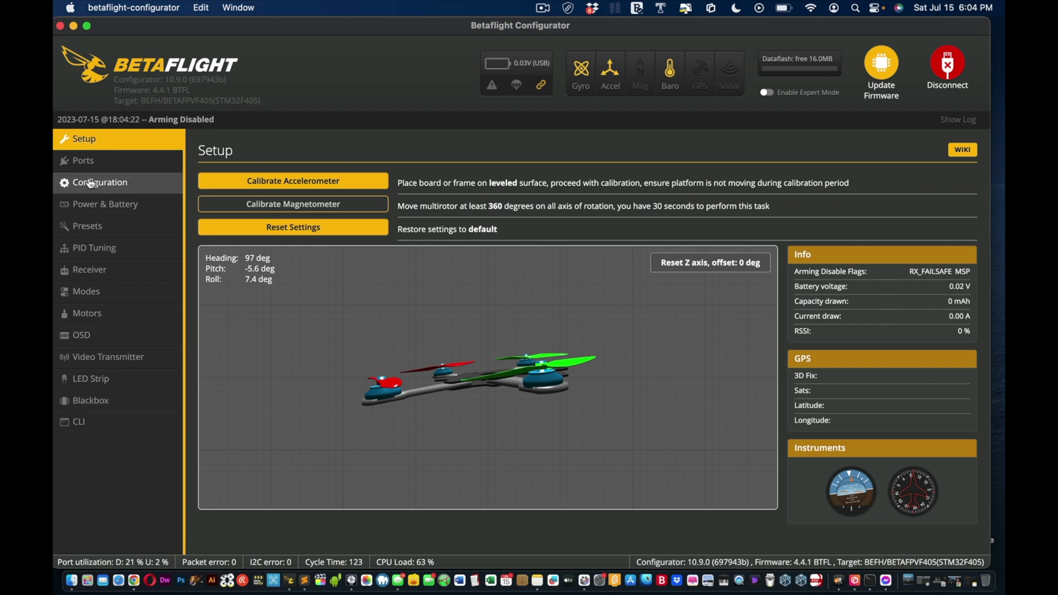
# - Review the flight controller's Ports, Configuration, Power & Battery, Presets, PID Tuning, Receiver and Modes settings
pyautogui.click(91, 162)
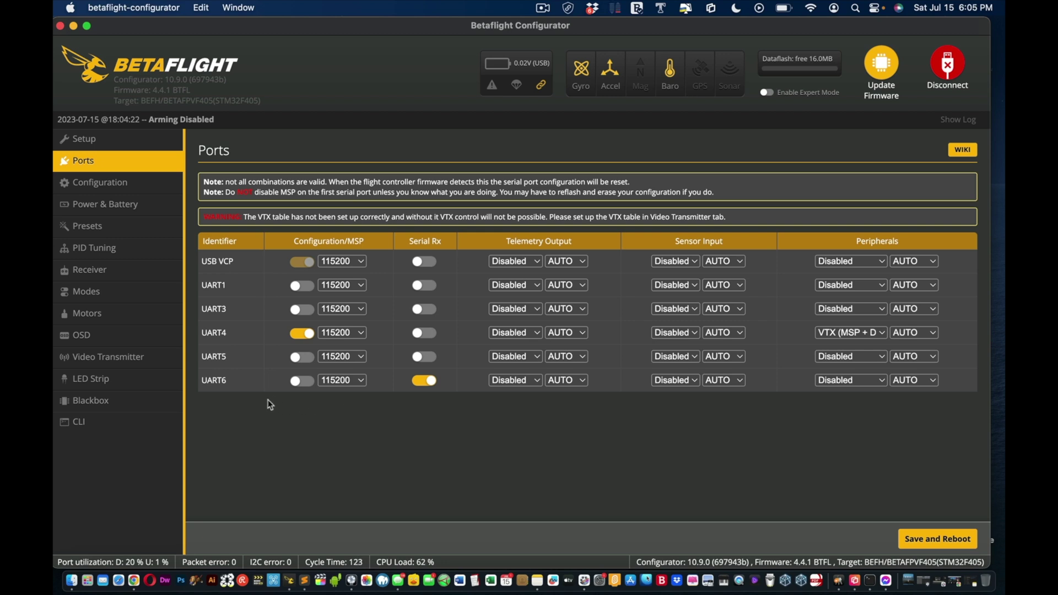
pyautogui.click(109, 187)
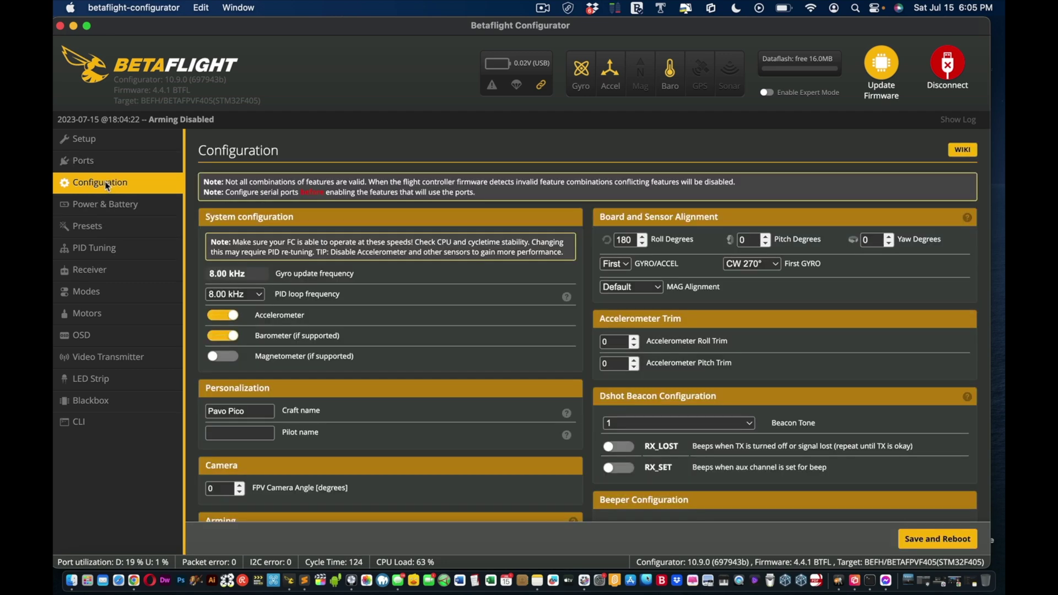
pyautogui.click(95, 211)
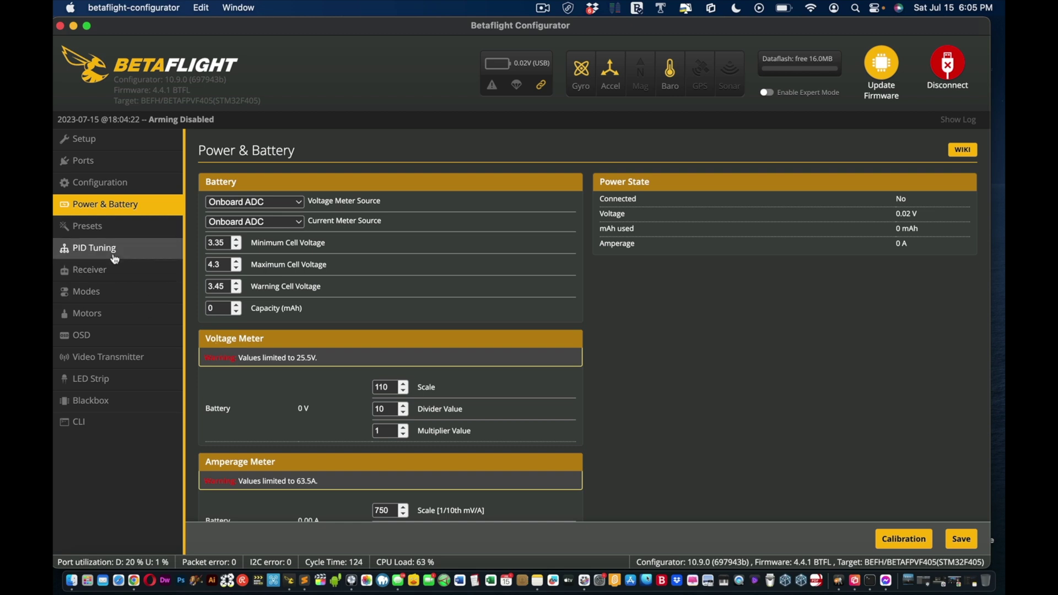
pyautogui.click(100, 231)
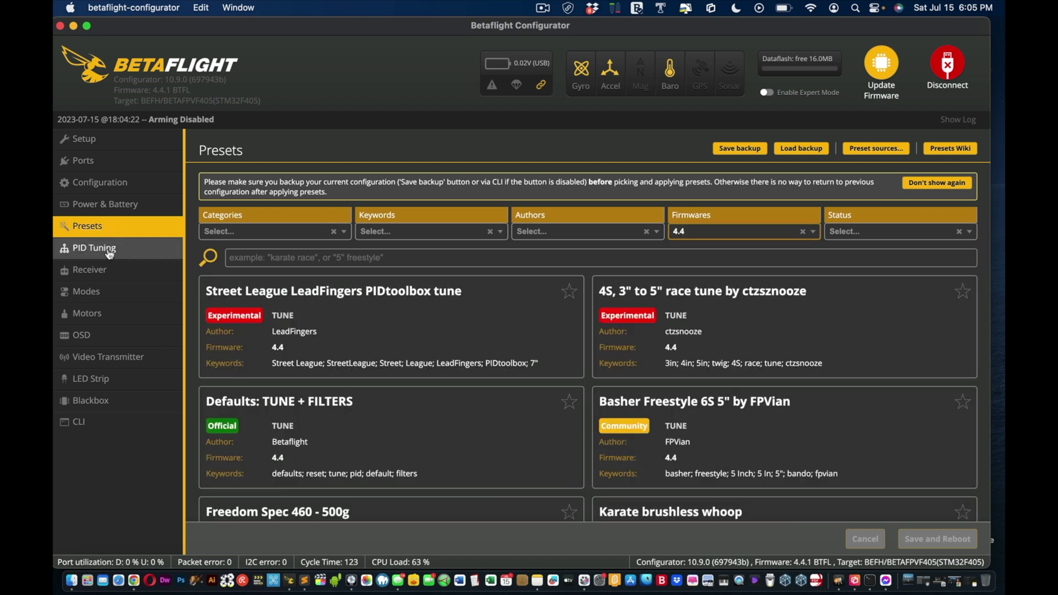
pyautogui.click(107, 249)
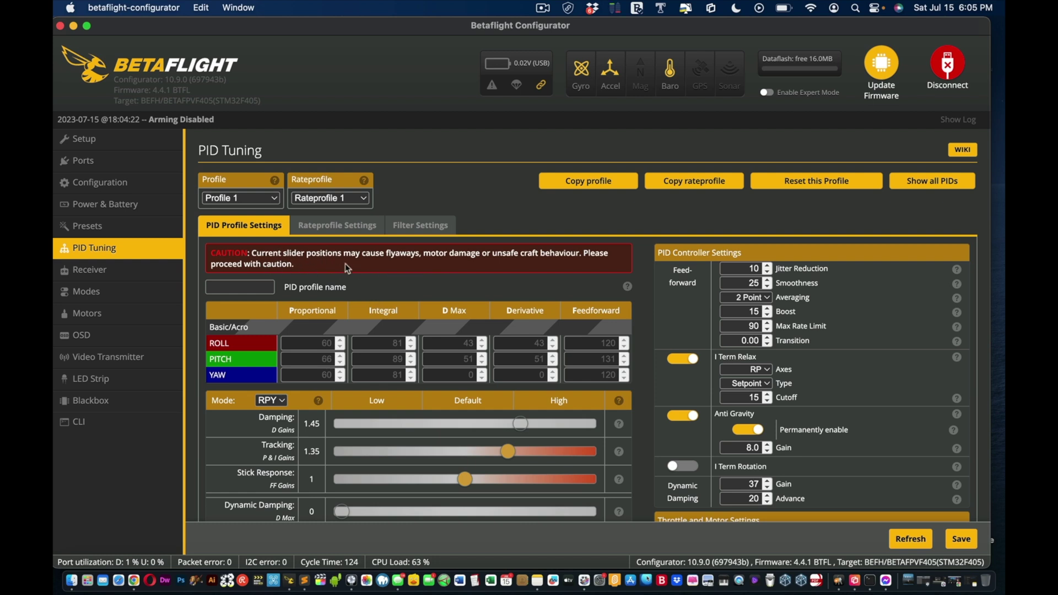
pyautogui.click(103, 270)
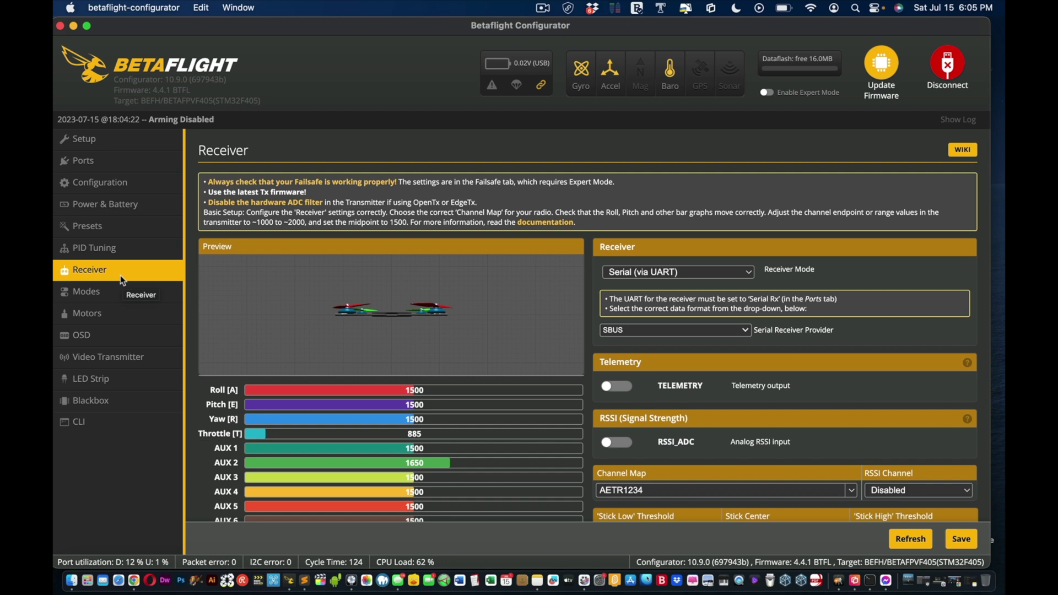
pyautogui.click(97, 296)
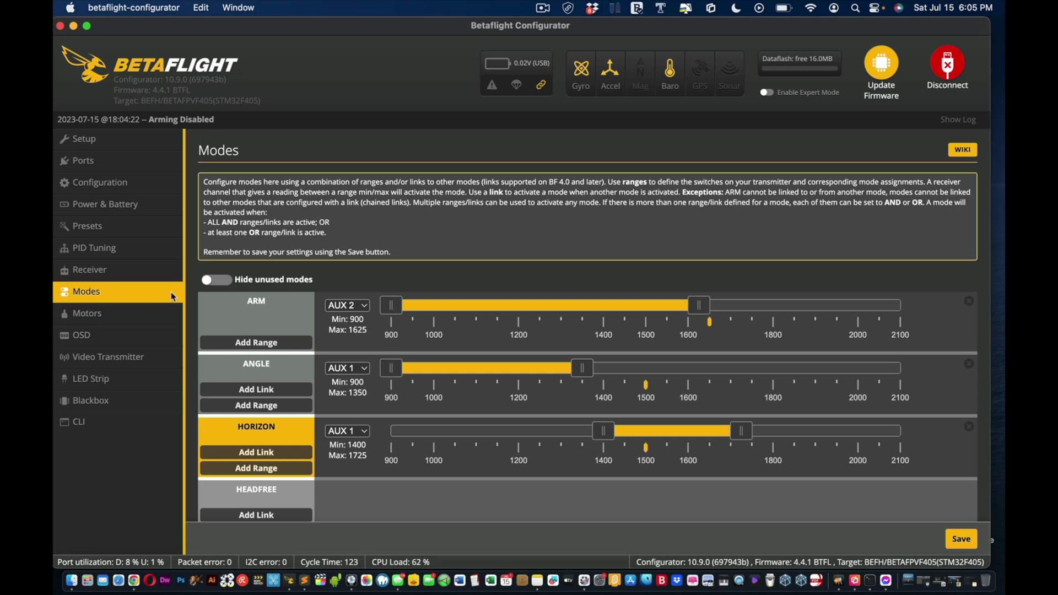
pyautogui.scroll(-3, 789, 257)
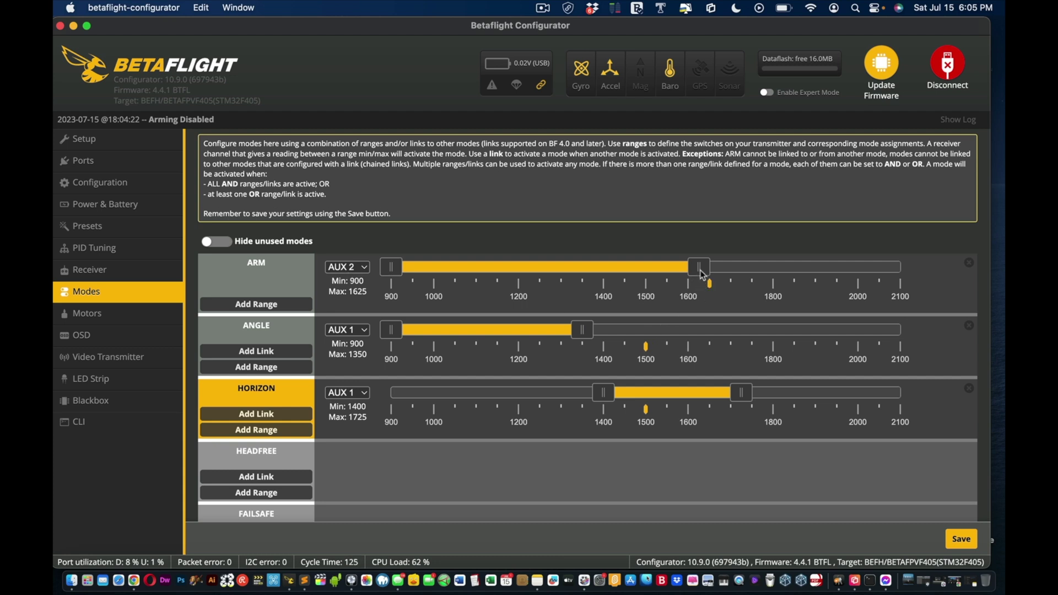
# - Try upper limits of 1600 and 1650 for the ARM range on AUX 2, saving the modes after each change
pyautogui.moveTo(701, 269); pyautogui.dragTo(694, 269)
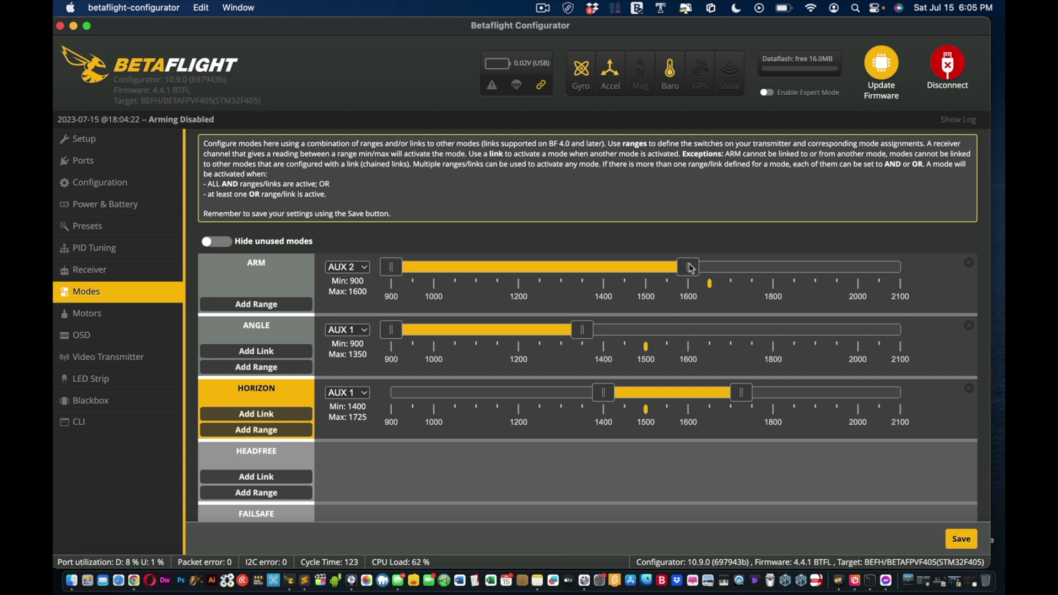
pyautogui.click(962, 547)
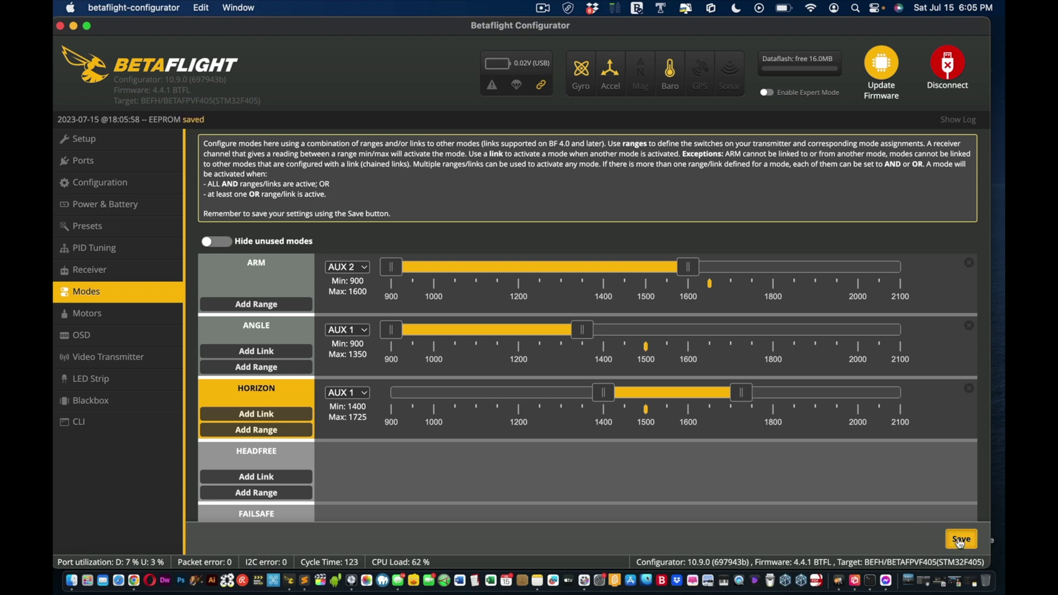
pyautogui.click(960, 543)
pyautogui.moveTo(693, 271); pyautogui.dragTo(712, 273)
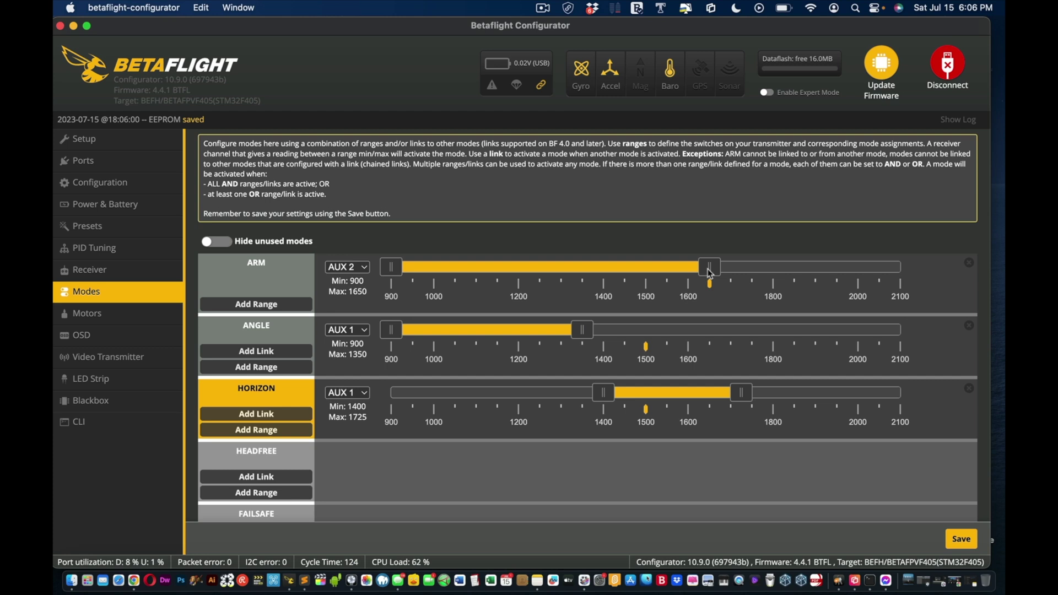
pyautogui.click(960, 543)
# - Delete the existing ARM range and add a new ARM range assigned to AUX 2
pyautogui.click(969, 264)
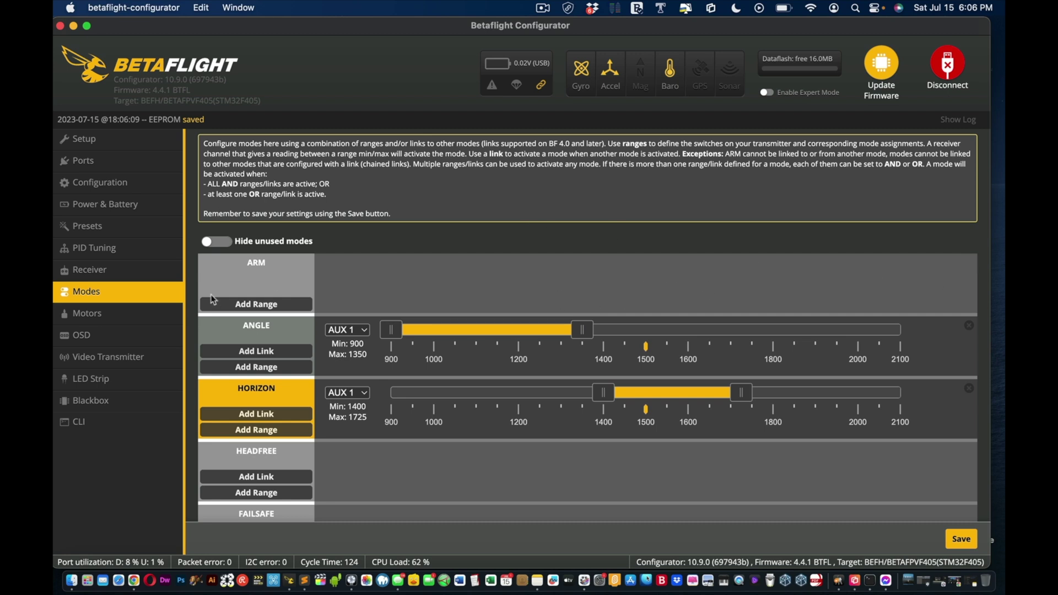
pyautogui.click(241, 306)
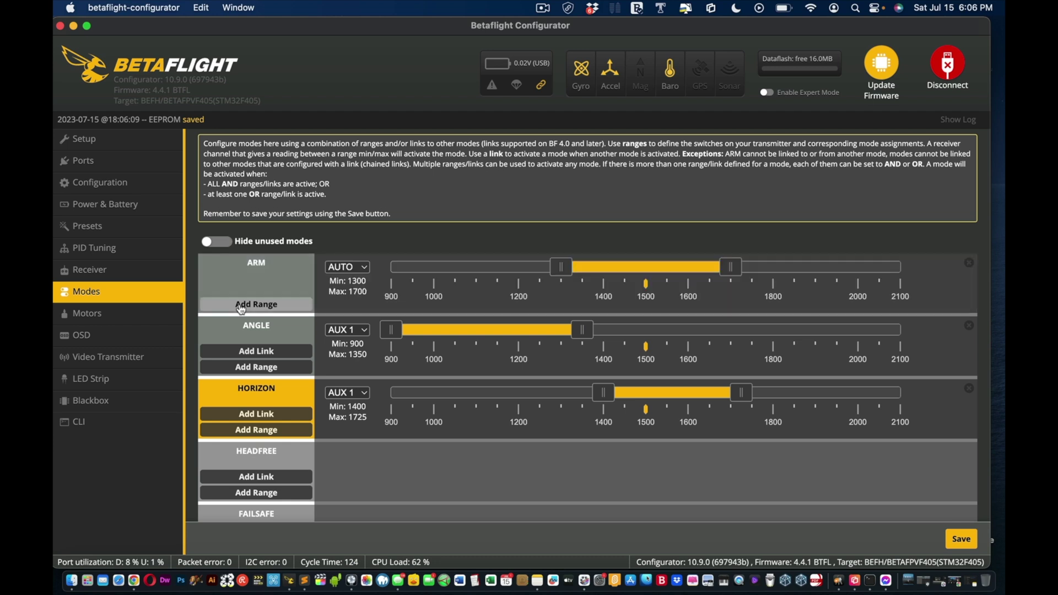
pyautogui.click(353, 268)
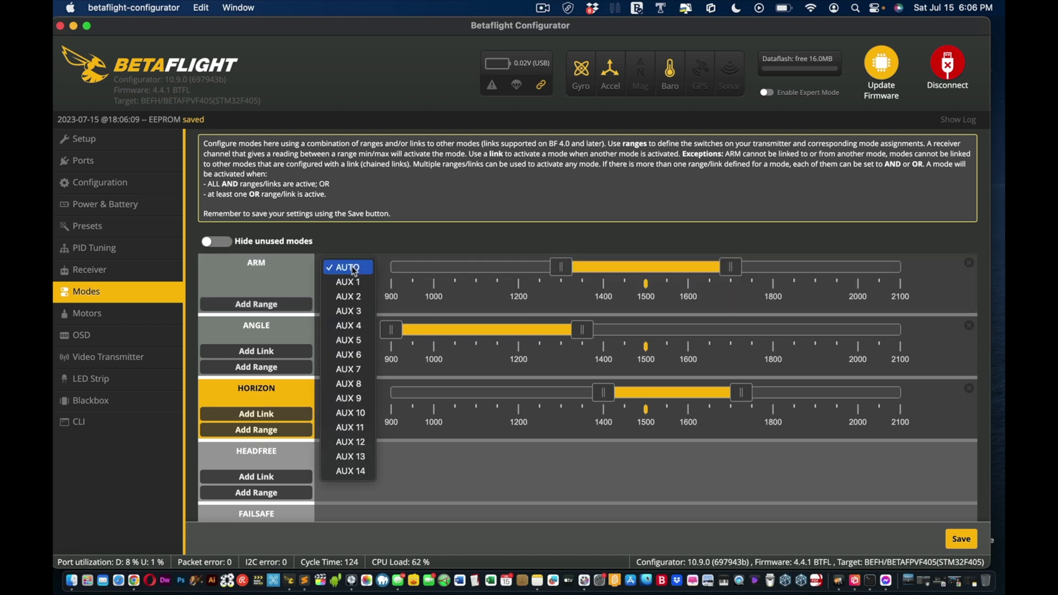
pyautogui.click(354, 298)
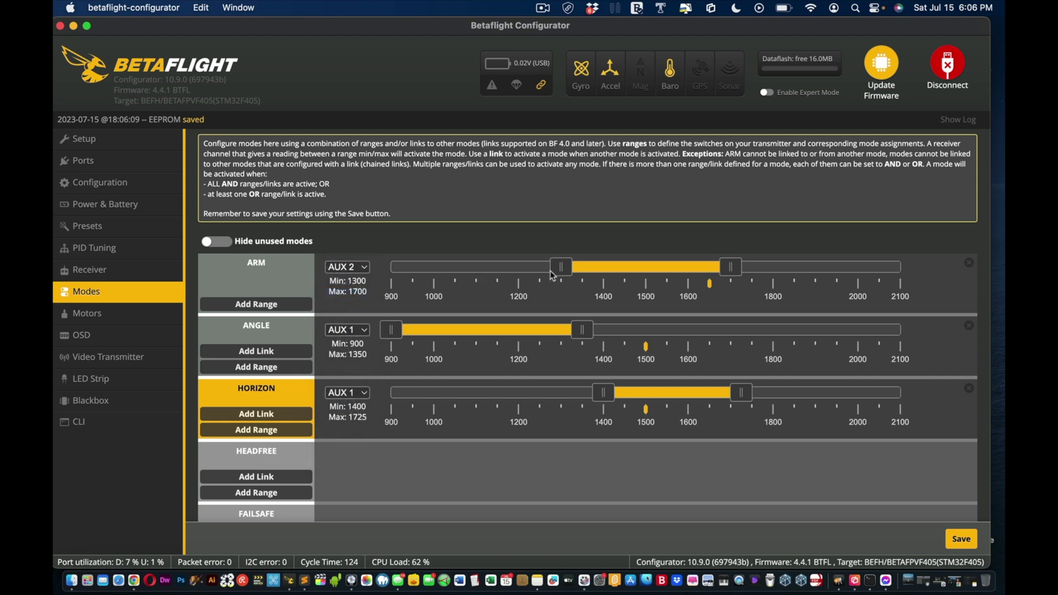
# - Set the ARM range from 900 to 1650 and save the modes
pyautogui.moveTo(556, 269); pyautogui.dragTo(376, 269)
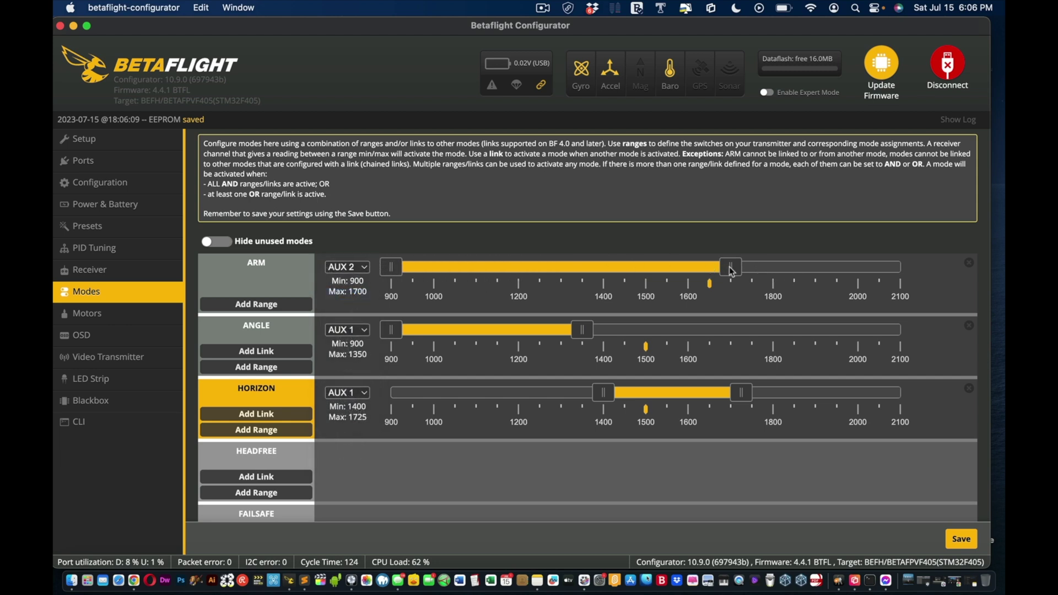
pyautogui.moveTo(732, 271); pyautogui.dragTo(710, 271)
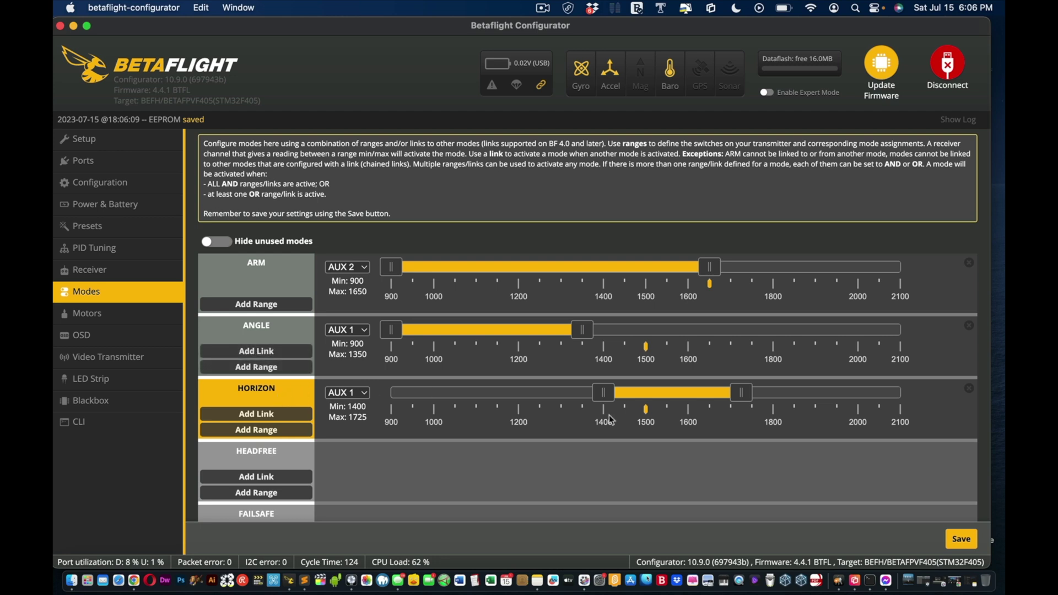
pyautogui.click(968, 542)
# - Review the Motors settings, then the OSD preview, element list, video format, units and timers
pyautogui.click(88, 318)
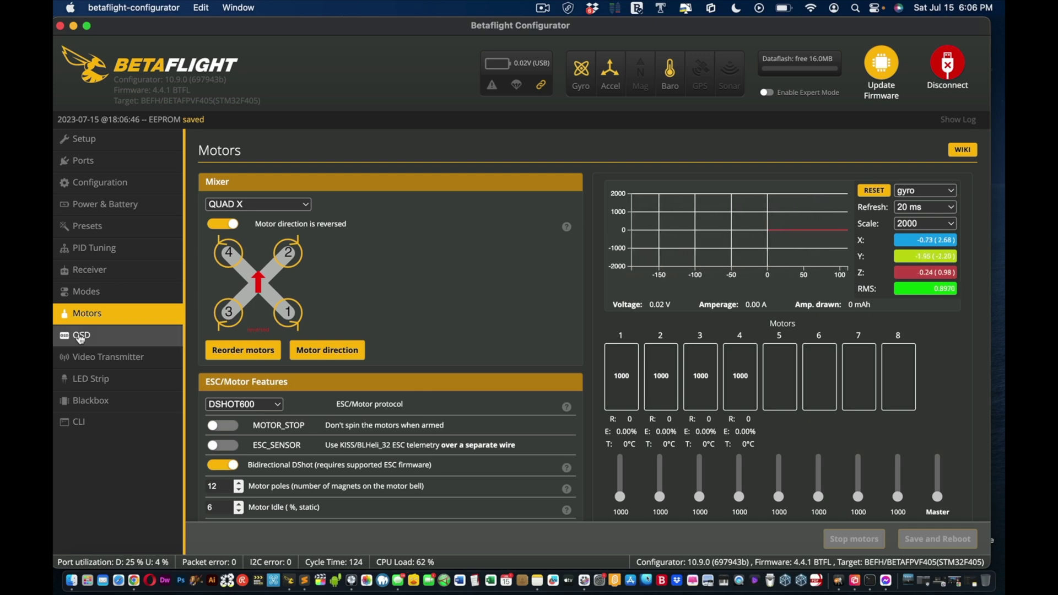
pyautogui.click(81, 336)
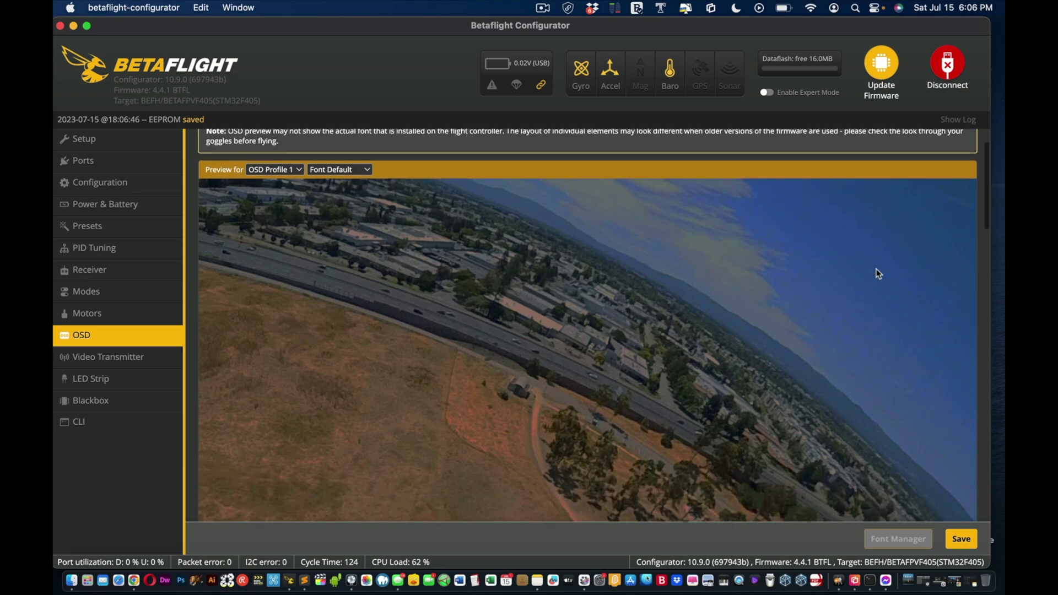
pyautogui.scroll(-3, 879, 274)
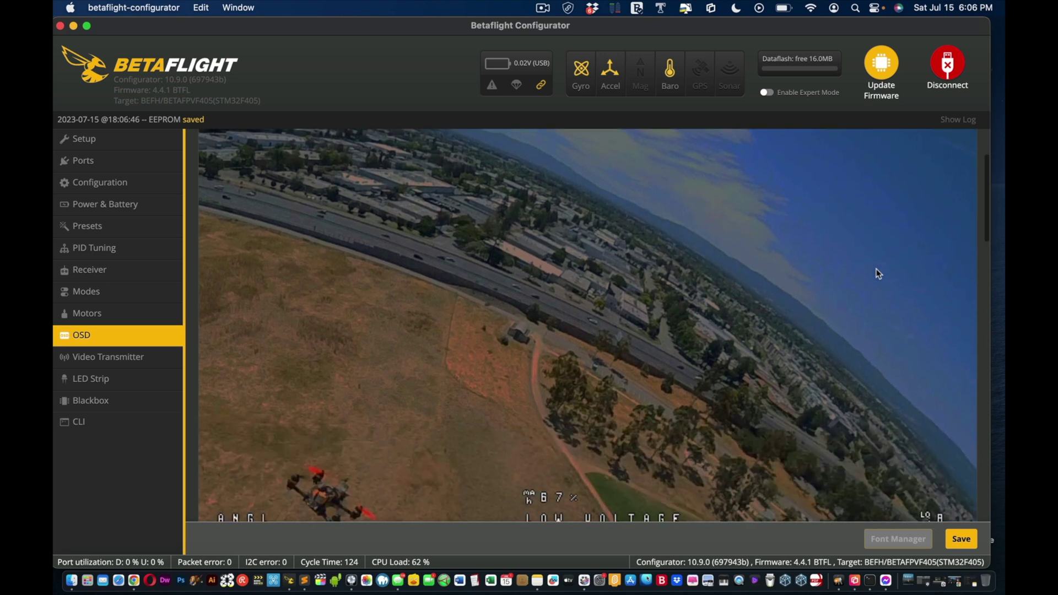
pyautogui.scroll(-2, 879, 274)
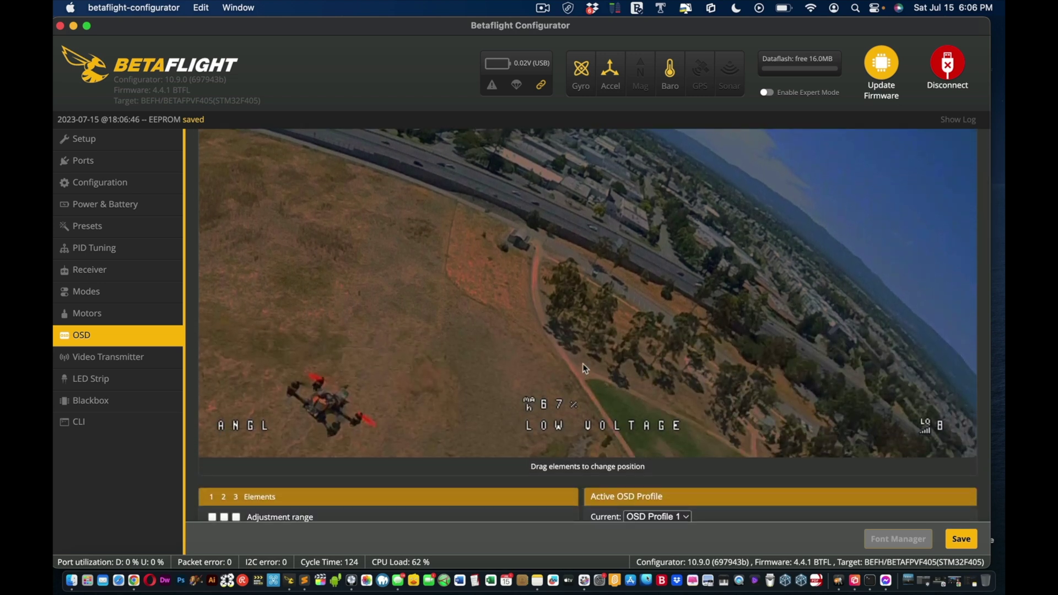
pyautogui.scroll(-8, 593, 371)
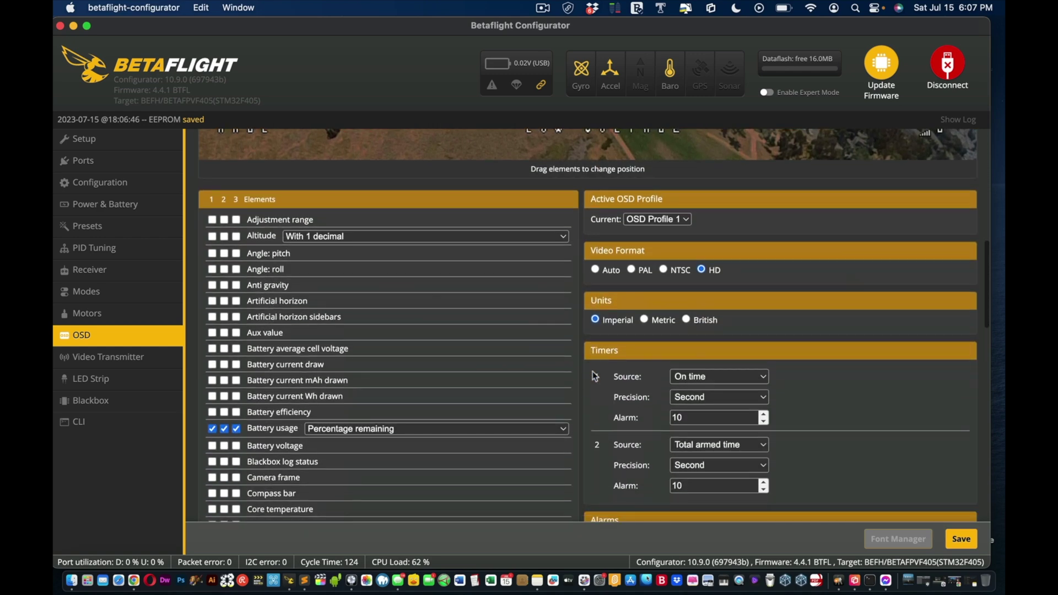
pyautogui.scroll(5, 386, 375)
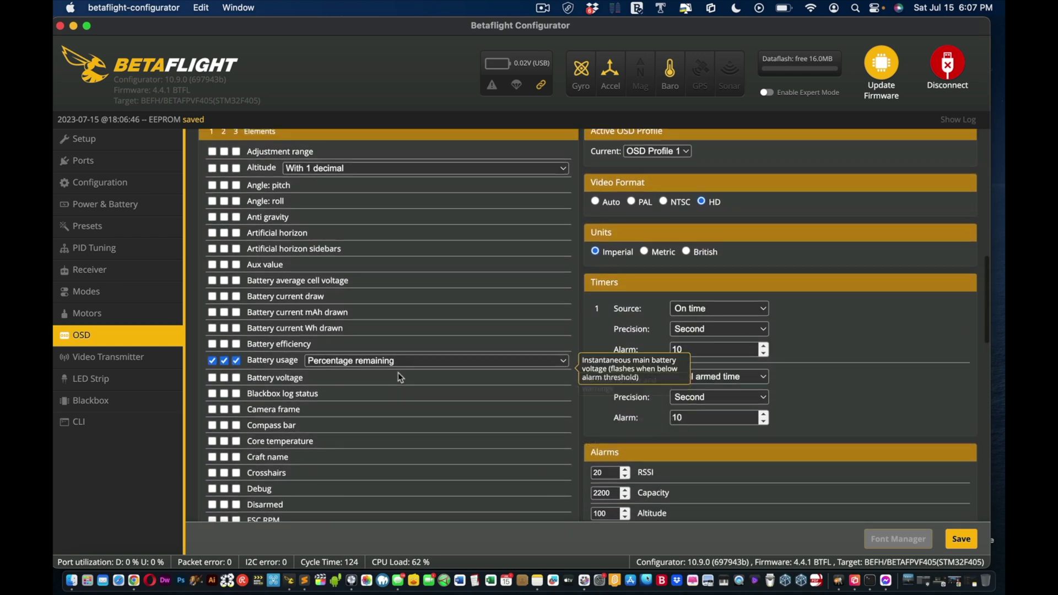
pyautogui.scroll(1, 401, 378)
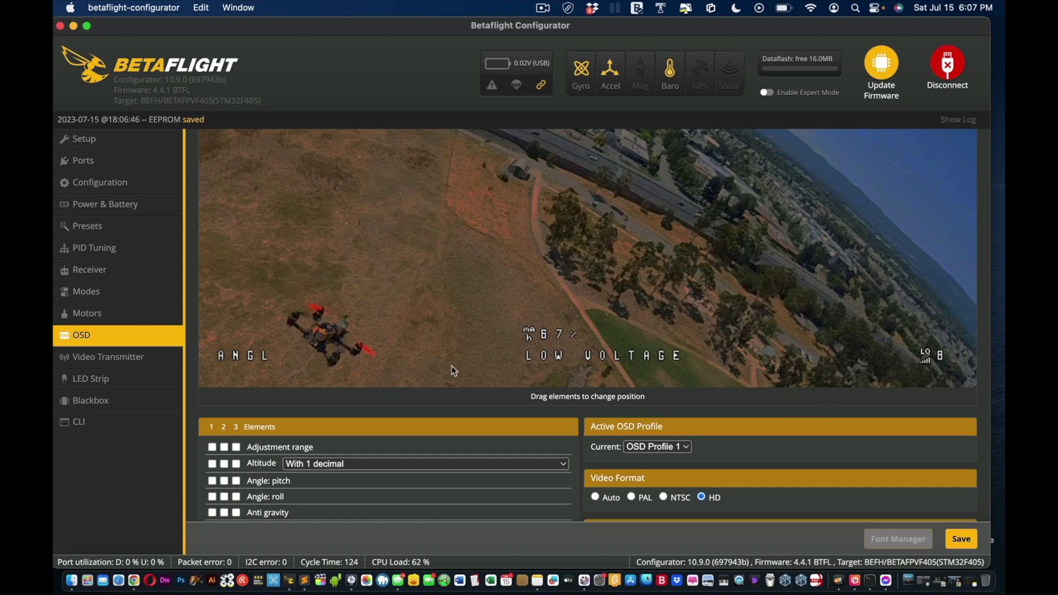
# - Turn off the Battery usage element in all three OSD profiles and check the preview
pyautogui.scroll(-7, 451, 366)
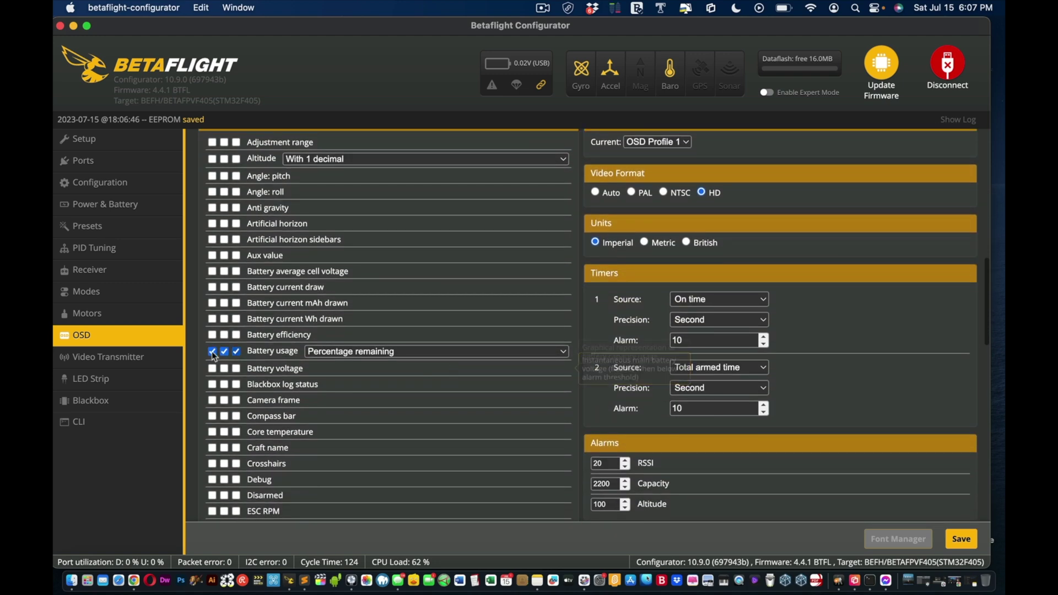
pyautogui.click(224, 351)
pyautogui.click(237, 352)
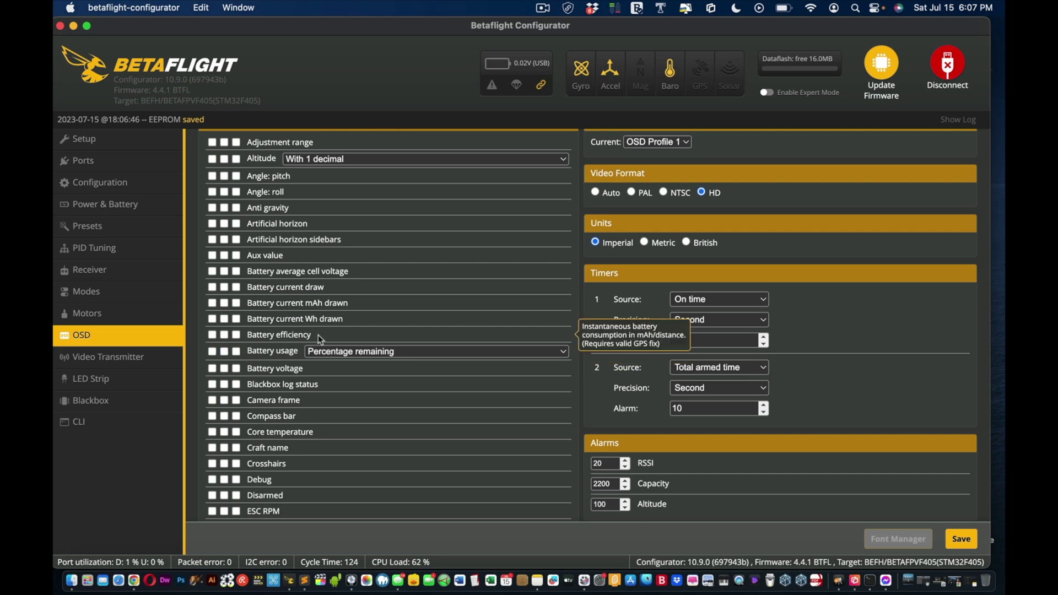
pyautogui.scroll(6, 318, 335)
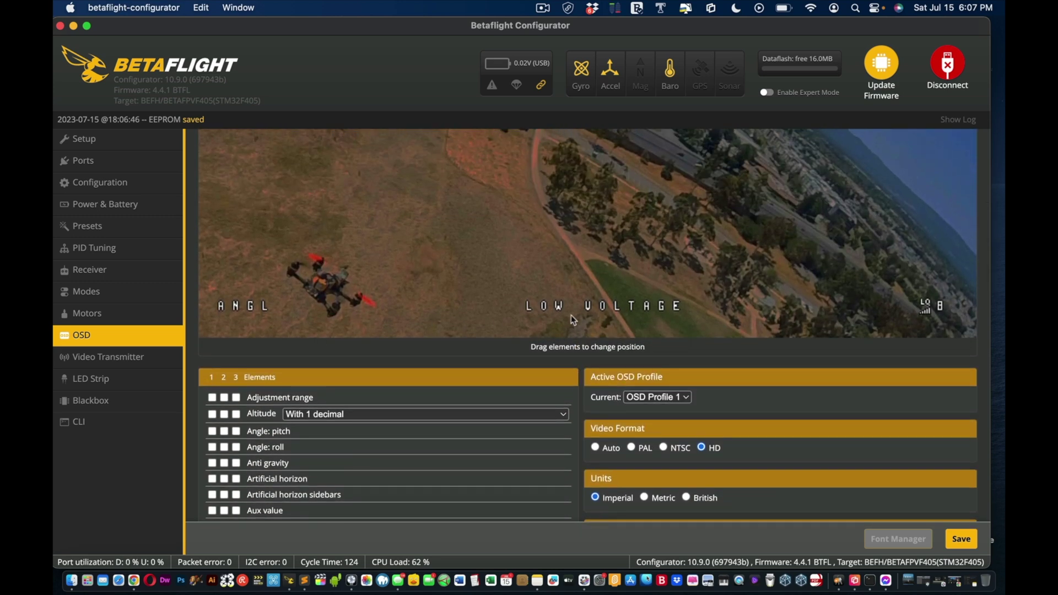
# - Turn the Battery usage element back on in all three OSD profiles
pyautogui.scroll(-8, 444, 350)
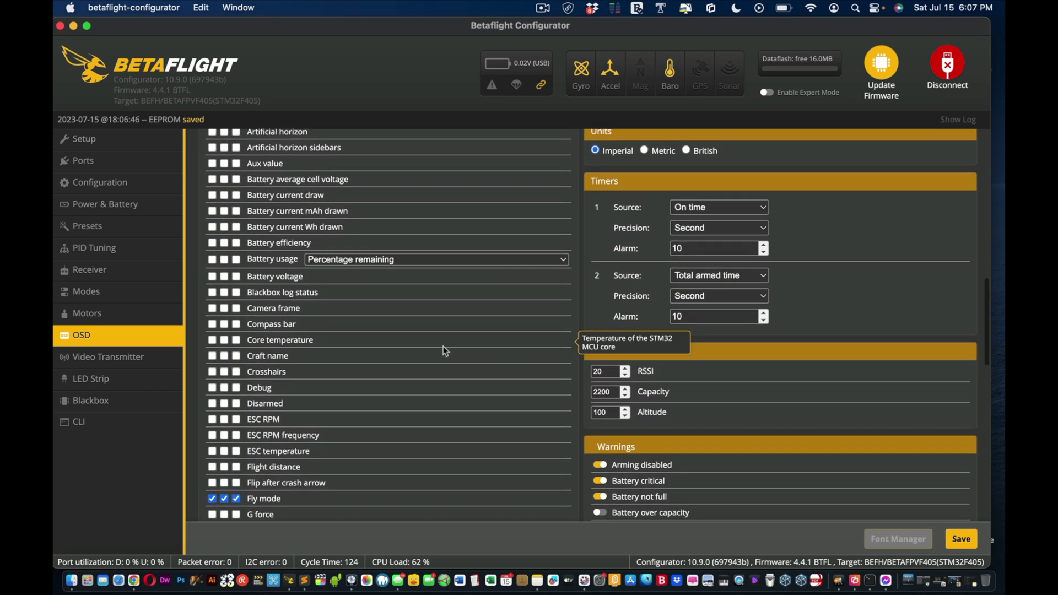
pyautogui.click(212, 260)
pyautogui.click(224, 260)
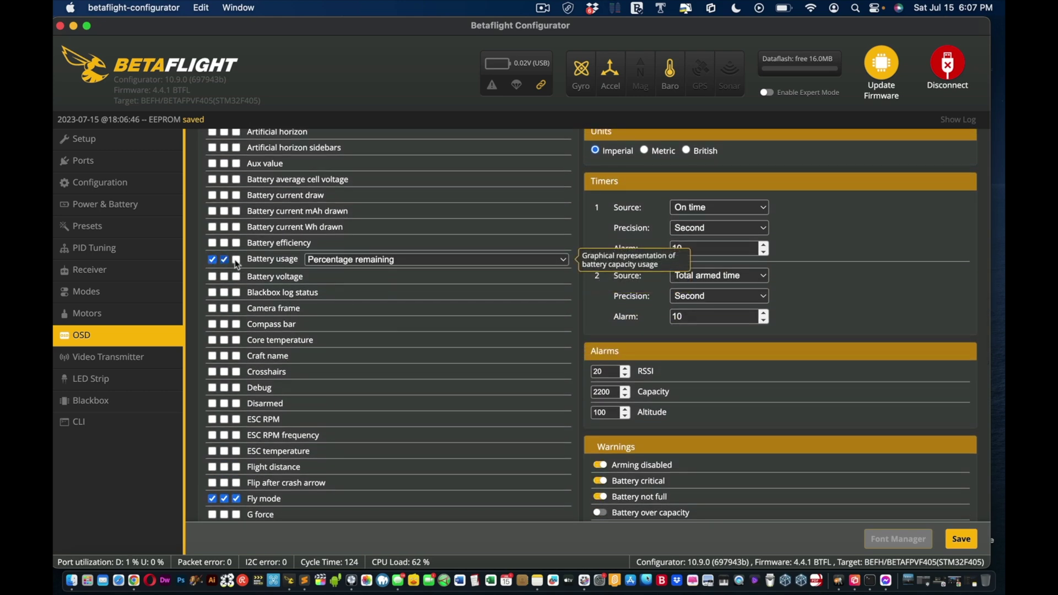
pyautogui.click(237, 260)
# - Try repositioning the battery usage element horizontally in the OSD preview
pyautogui.scroll(7, 257, 257)
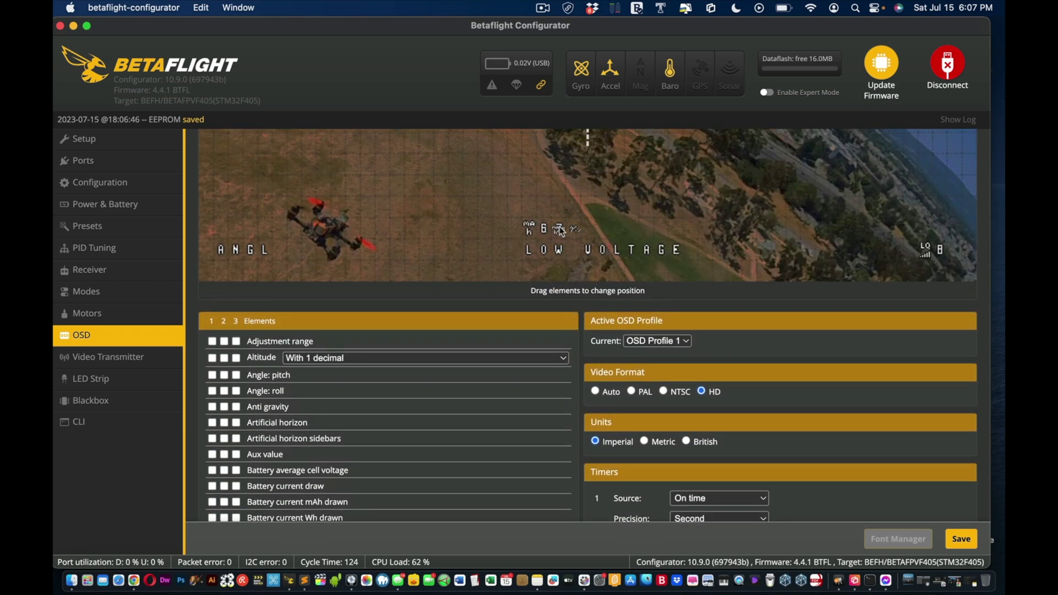
pyautogui.moveTo(577, 229); pyautogui.dragTo(596, 229)
pyautogui.moveTo(573, 228); pyautogui.dragTo(527, 228)
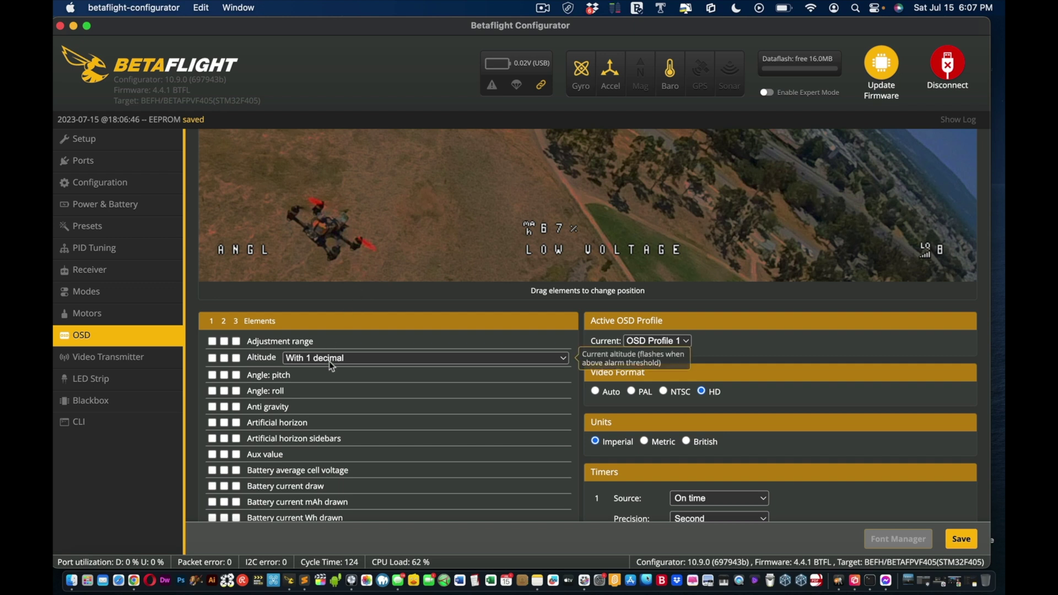
# - Turn off the Fly mode element in all three OSD profiles and check the preview
pyautogui.scroll(-5, 329, 362)
pyautogui.scroll(3, 329, 361)
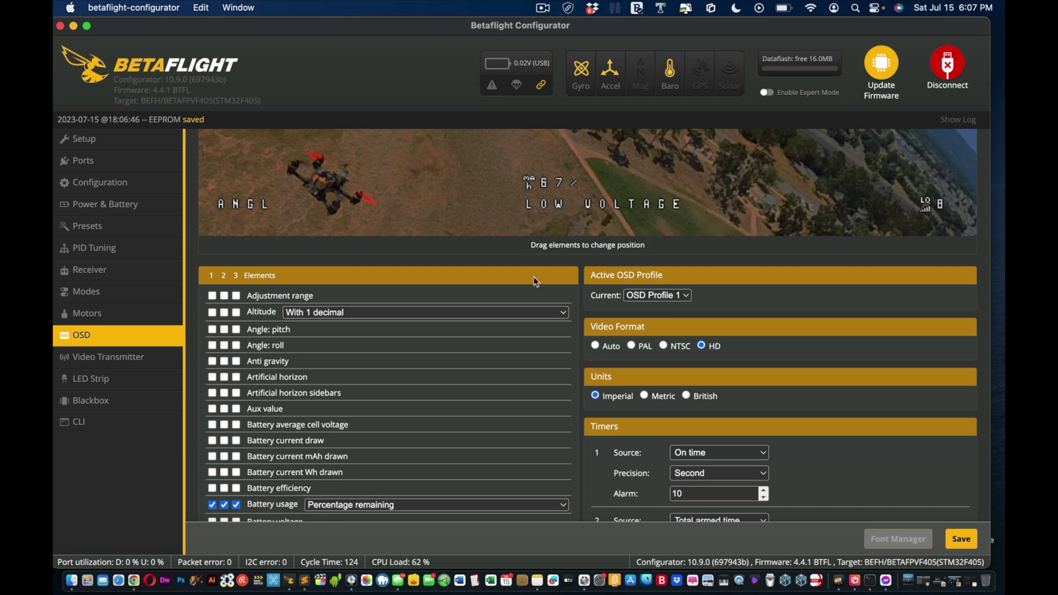
pyautogui.scroll(-3, 496, 309)
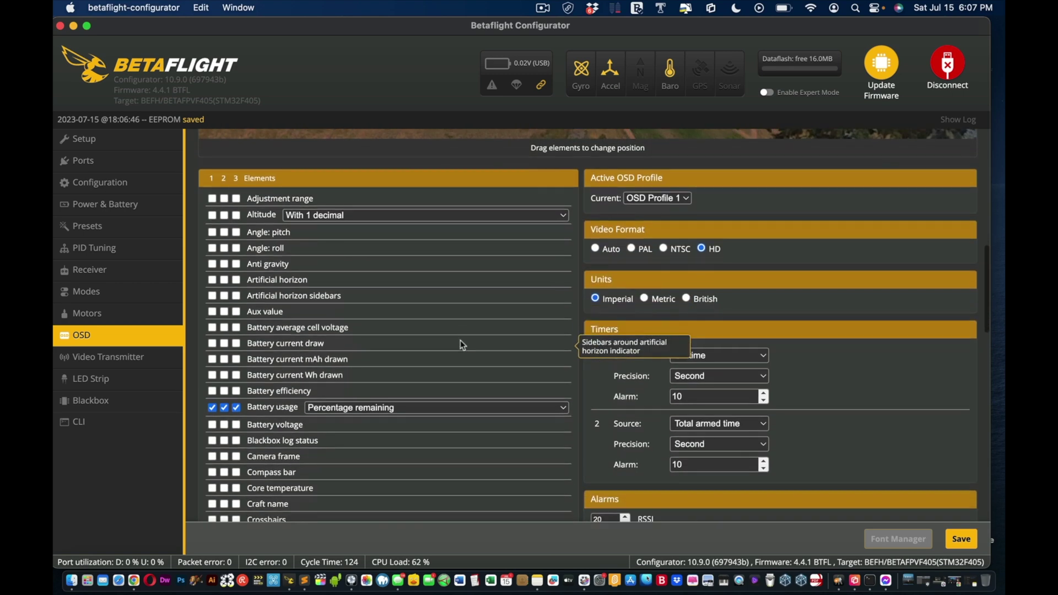
pyautogui.scroll(-3, 462, 345)
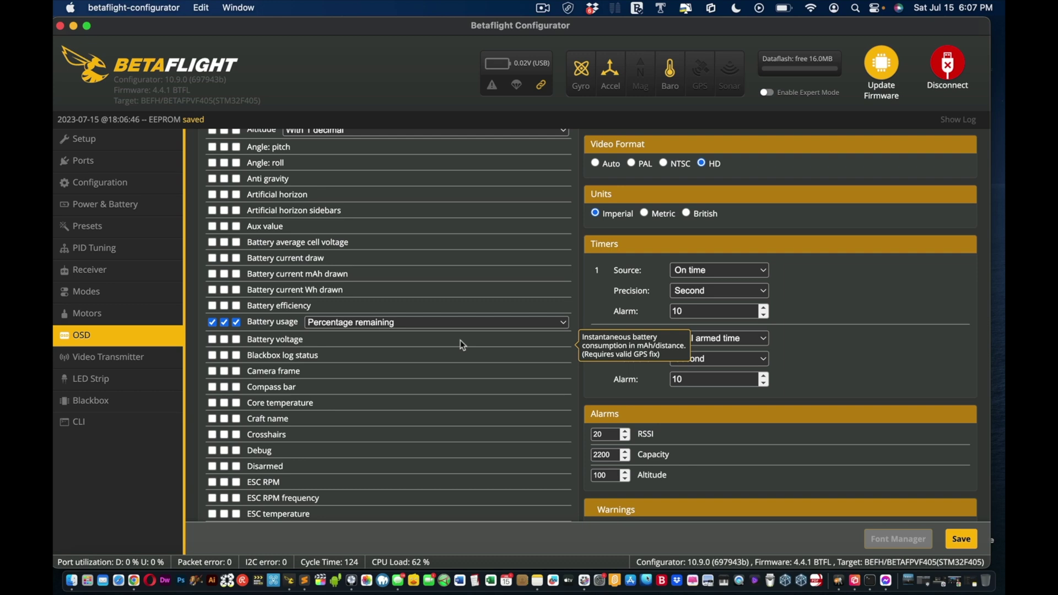
pyautogui.scroll(-4, 462, 345)
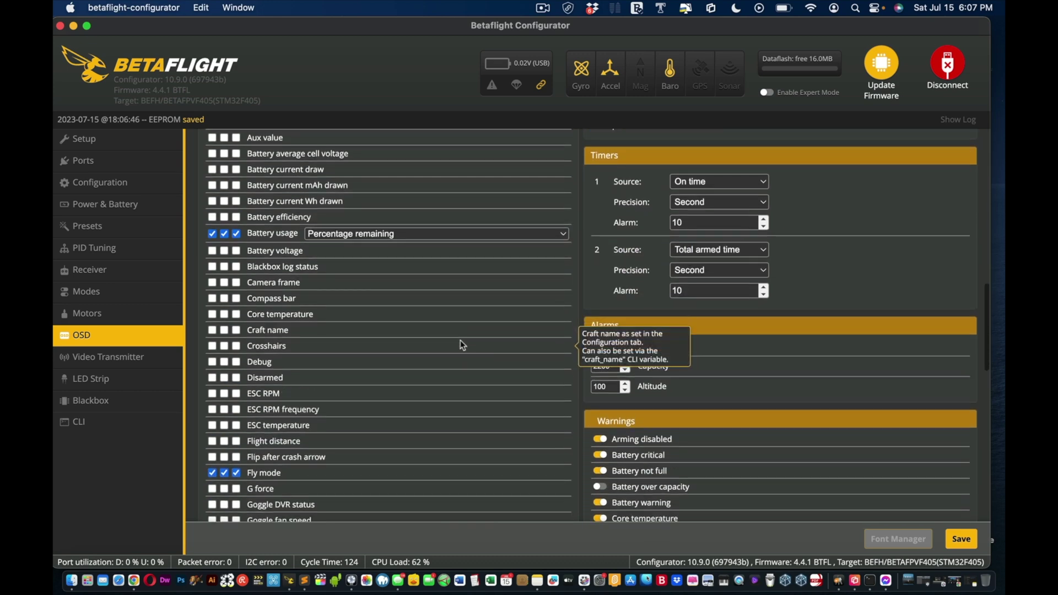
pyautogui.scroll(-1, 462, 345)
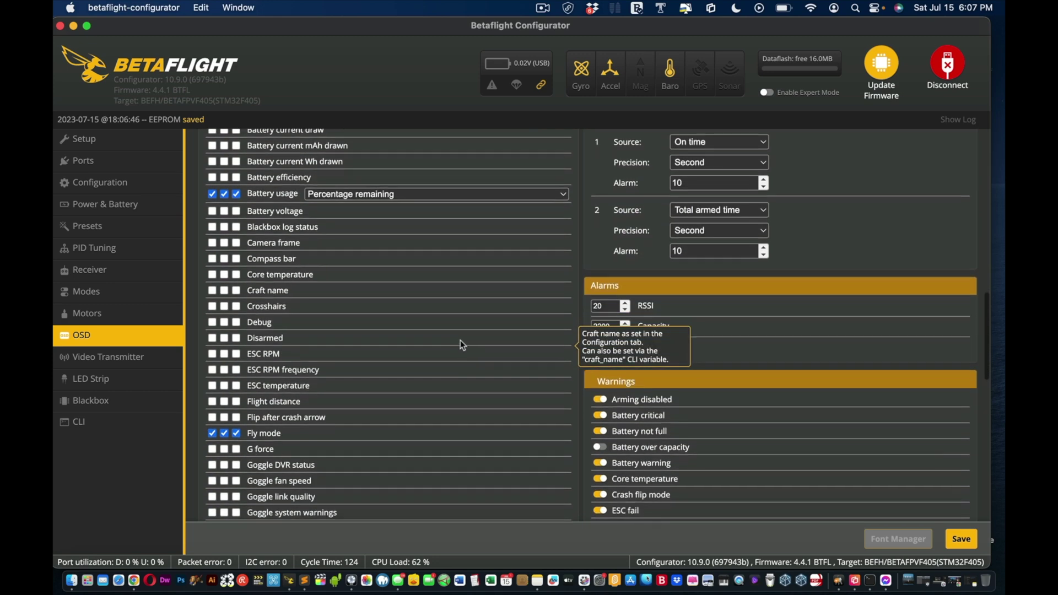
pyautogui.click(212, 435)
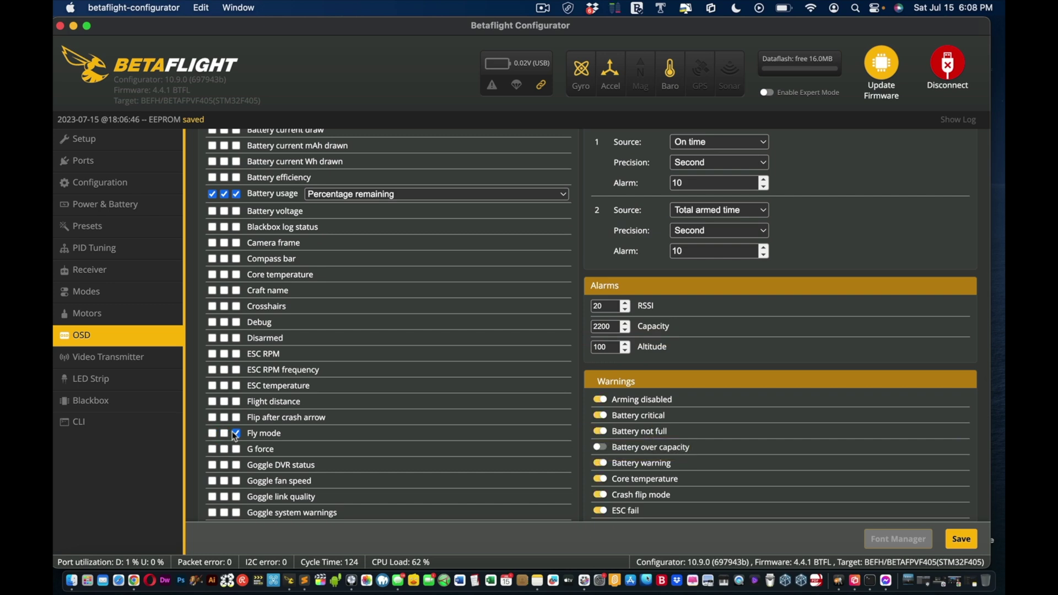
pyautogui.scroll(10, 269, 423)
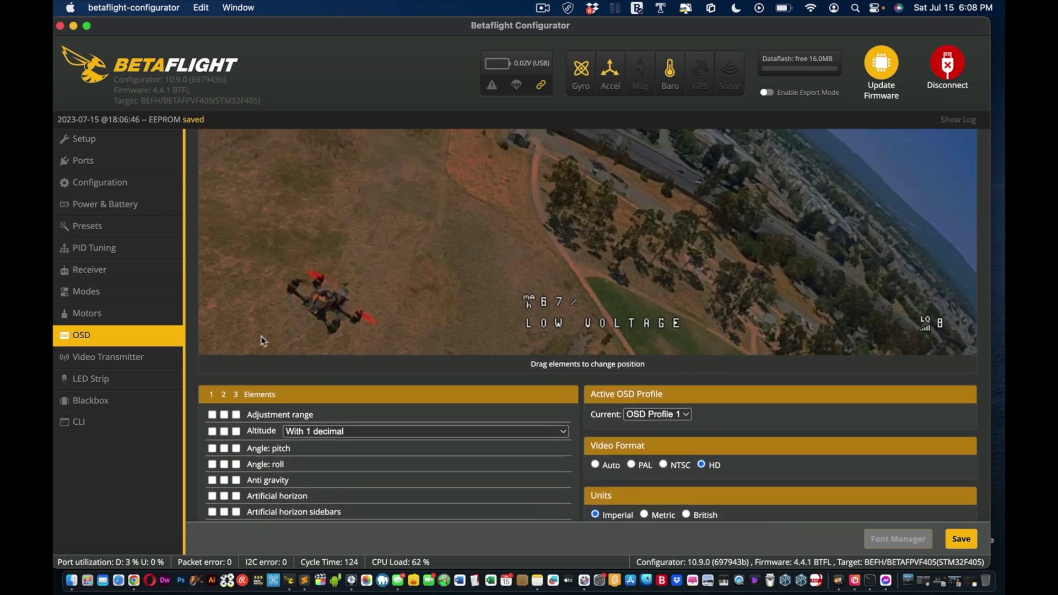
# - Turn the Fly mode element back on in all three OSD profiles and check the preview
pyautogui.scroll(-5, 273, 418)
pyautogui.scroll(-6, 274, 421)
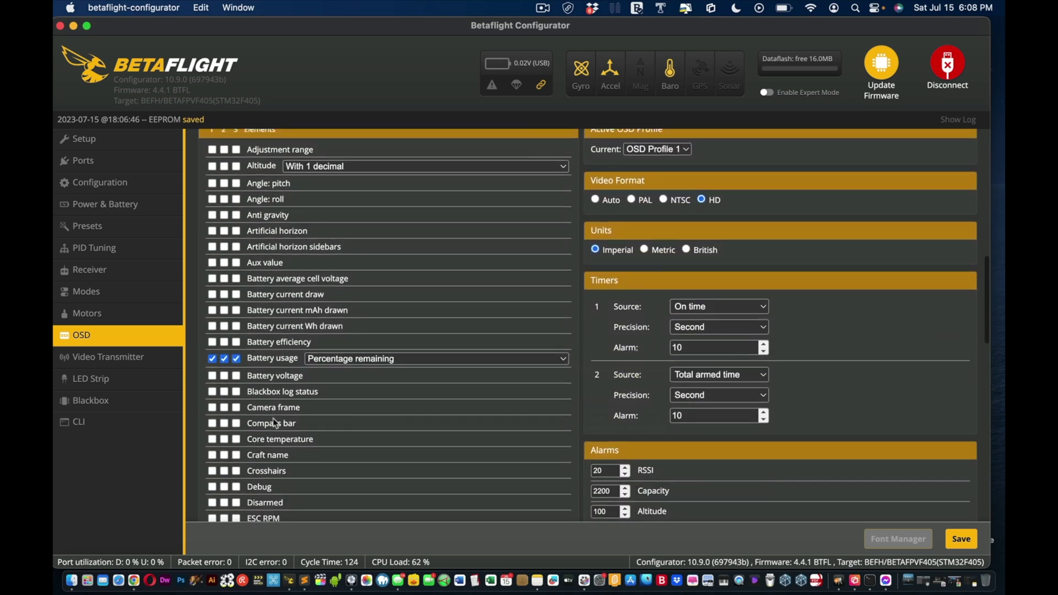
pyautogui.scroll(-3, 274, 421)
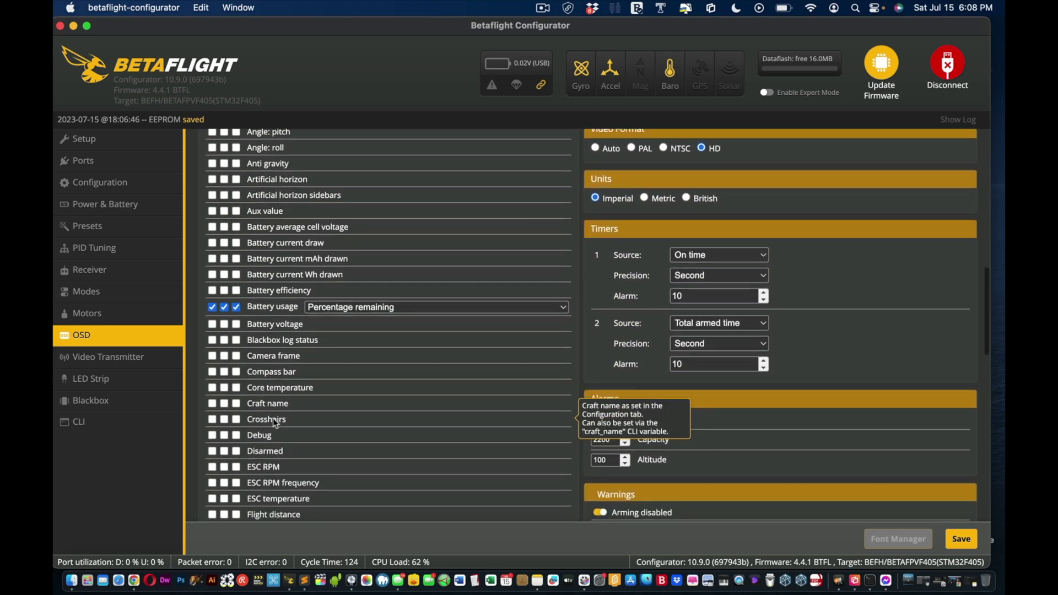
pyautogui.scroll(-1, 275, 423)
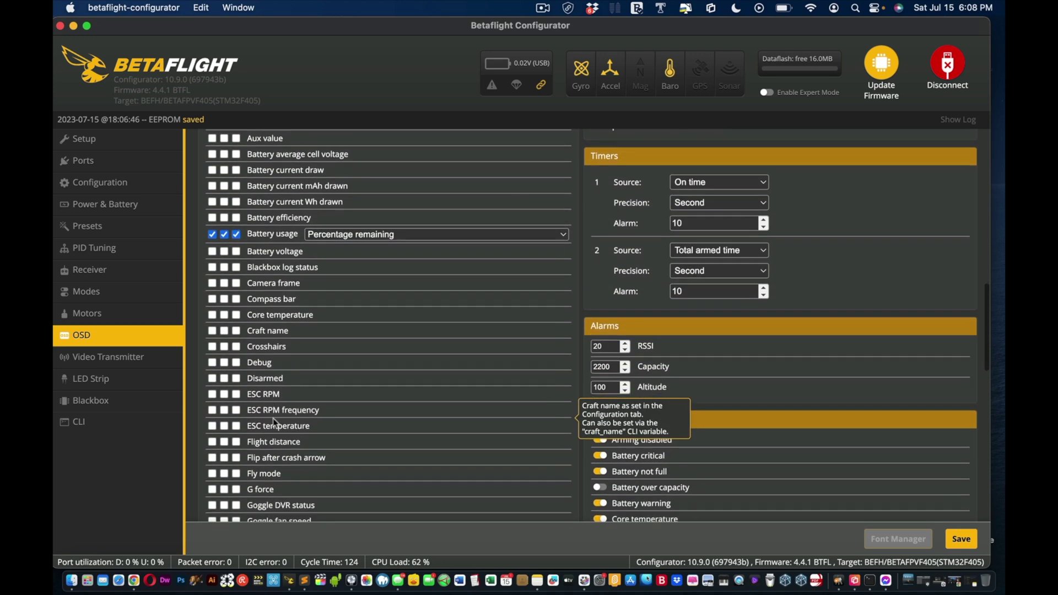
pyautogui.click(212, 468)
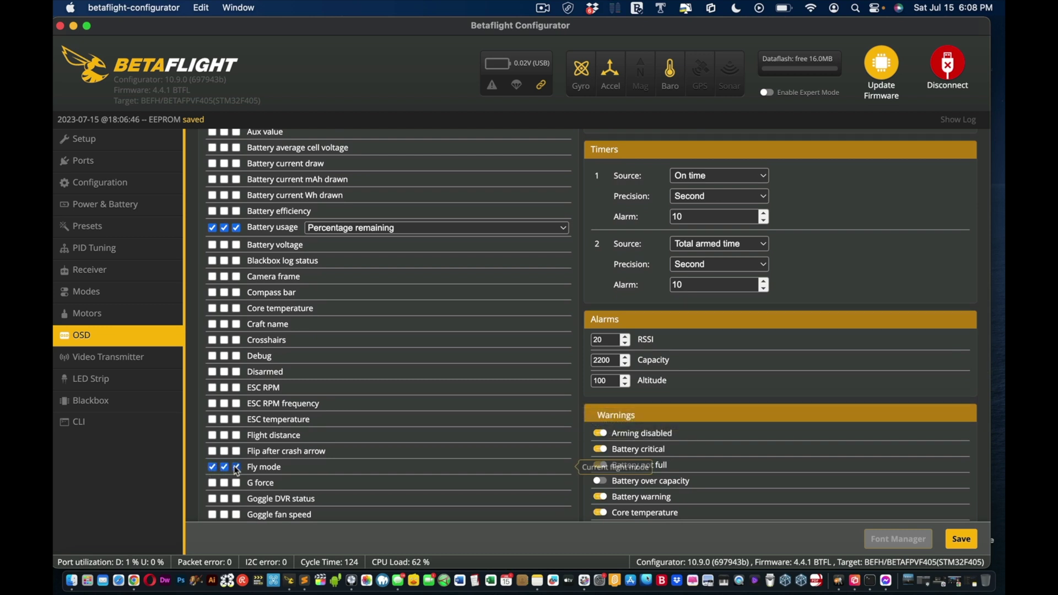
pyautogui.scroll(5, 259, 452)
pyautogui.scroll(12, 260, 452)
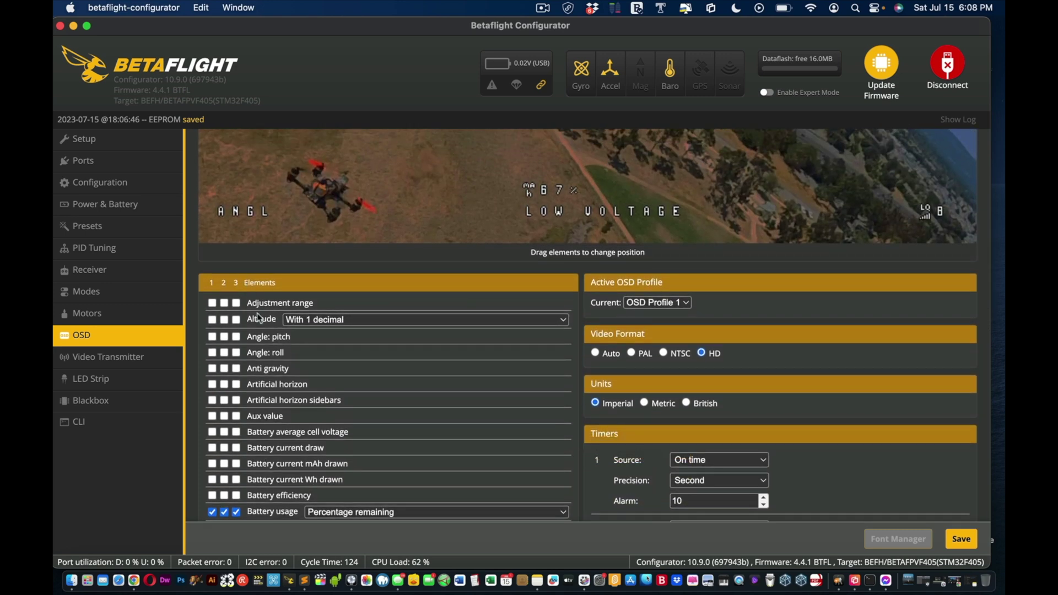
# - Turn off the Link quality element in OSD profile 1
pyautogui.scroll(-6, 269, 359)
pyautogui.scroll(-15, 269, 359)
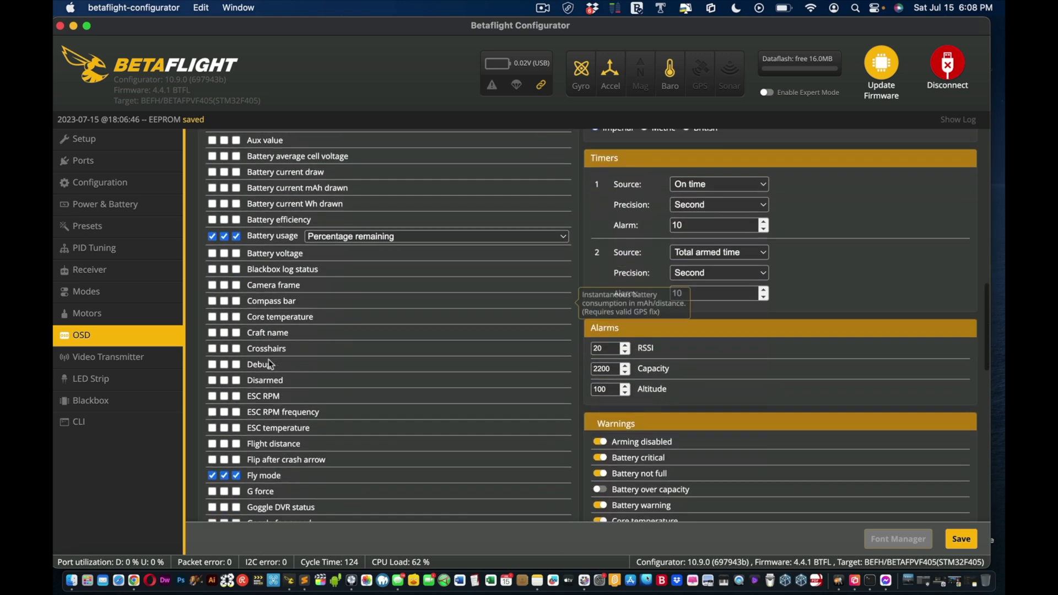
pyautogui.scroll(-4, 269, 360)
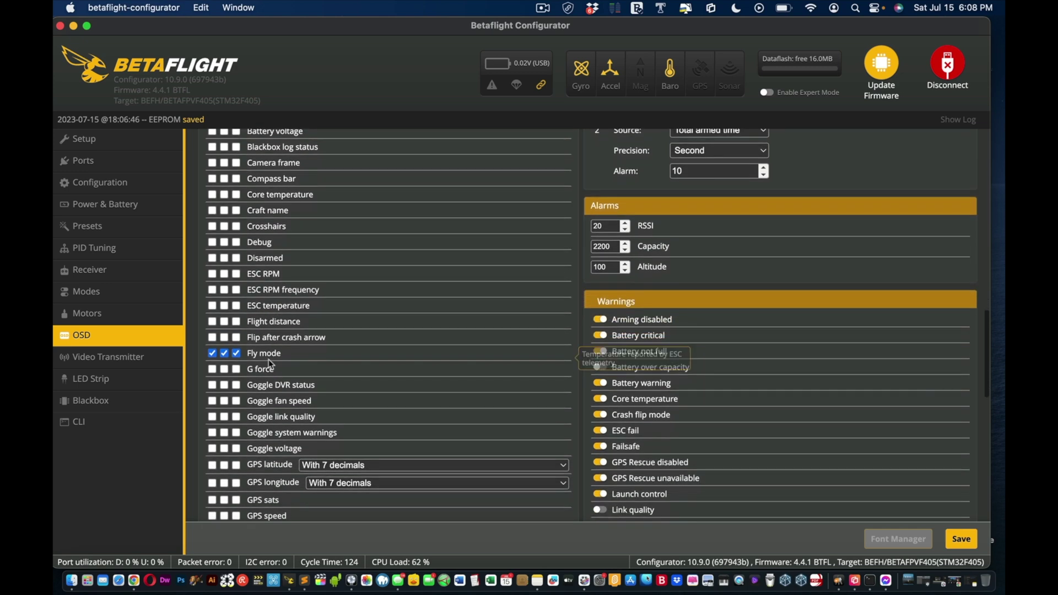
pyautogui.scroll(-3, 269, 359)
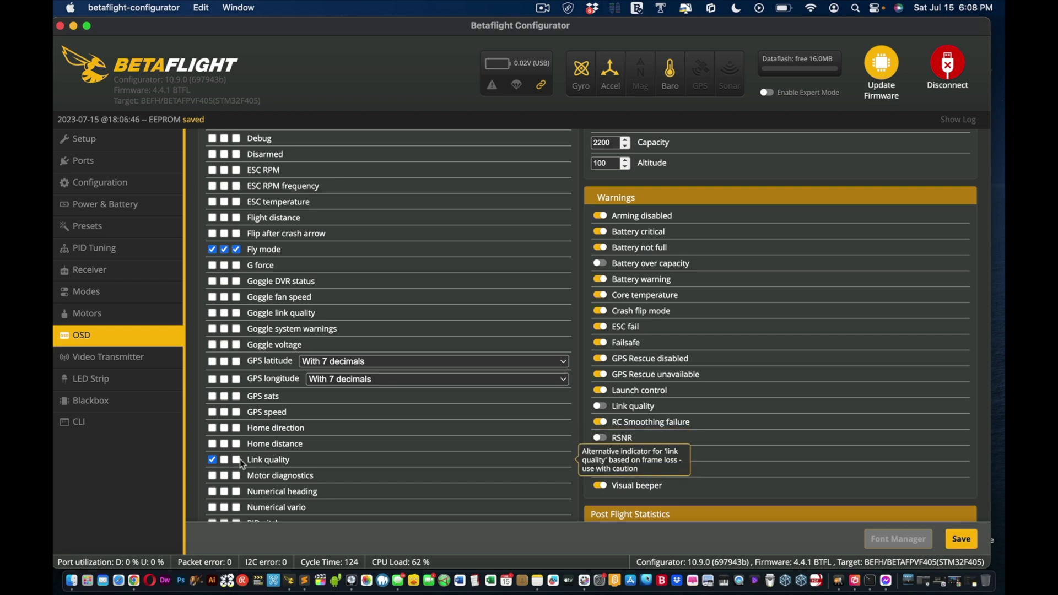
pyautogui.click(213, 461)
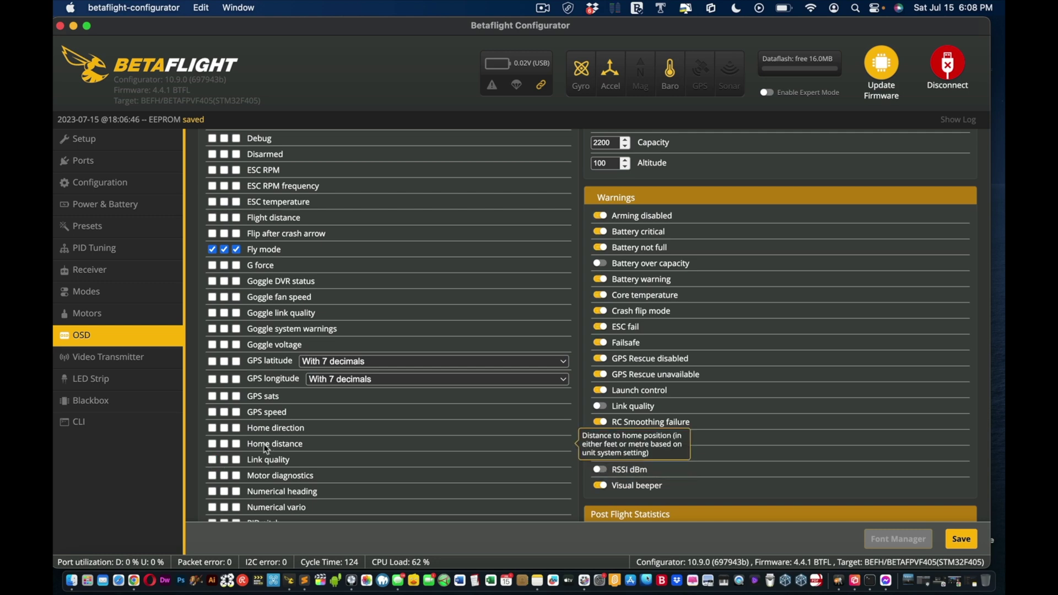
# - Review the remaining OSD elements and the preview, and save the OSD settings
pyautogui.scroll(-5, 266, 449)
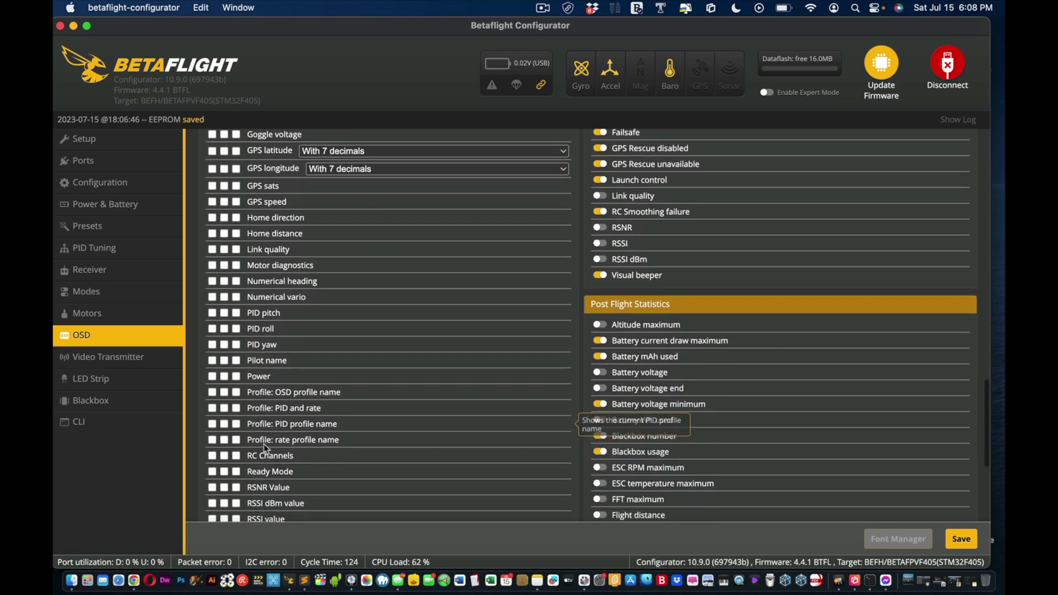
pyautogui.scroll(-7, 264, 444)
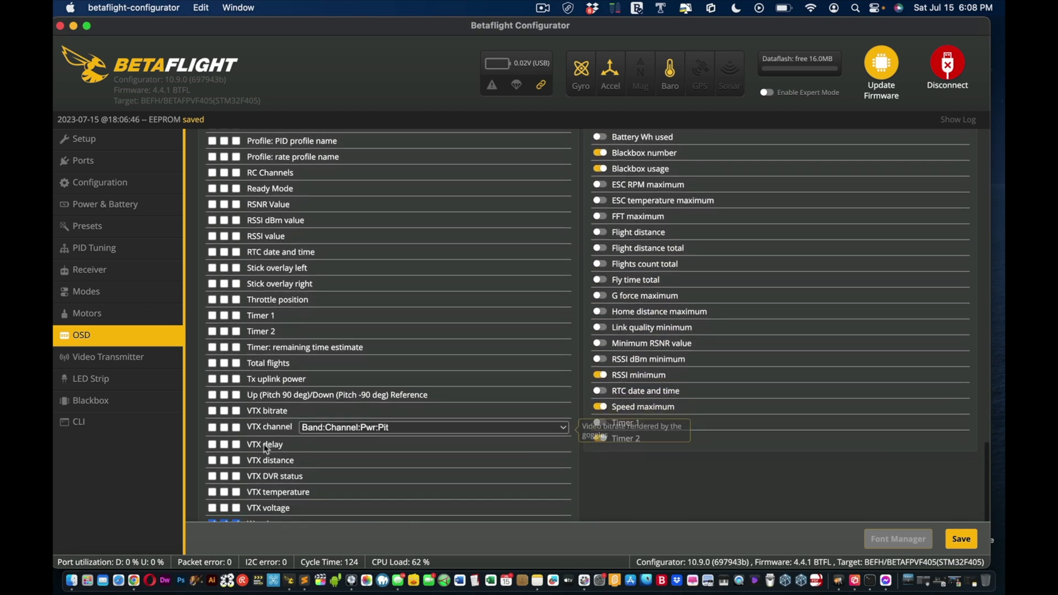
pyautogui.scroll(-1, 263, 444)
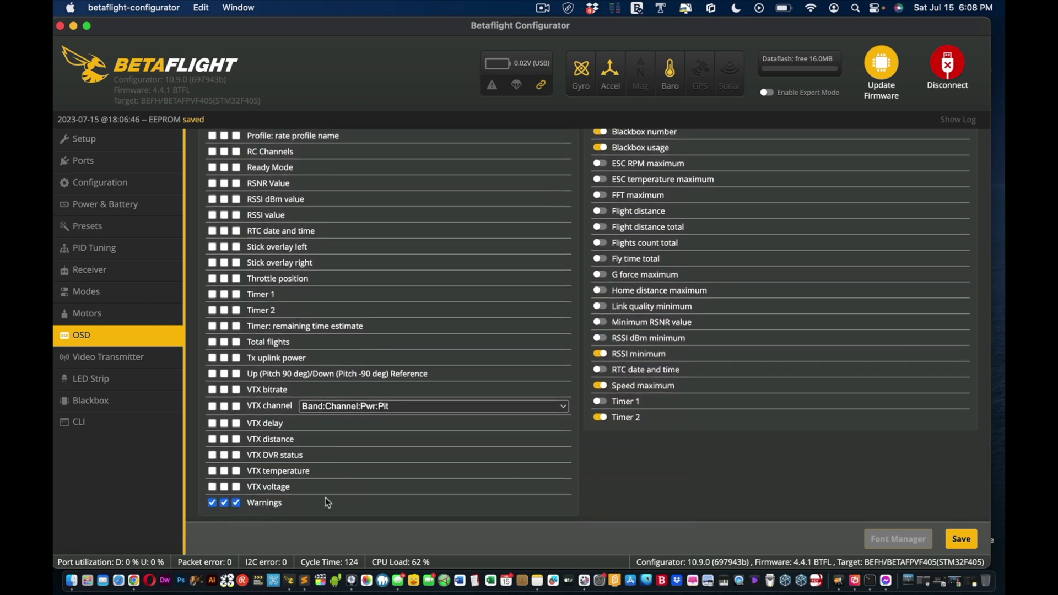
pyautogui.scroll(15, 326, 498)
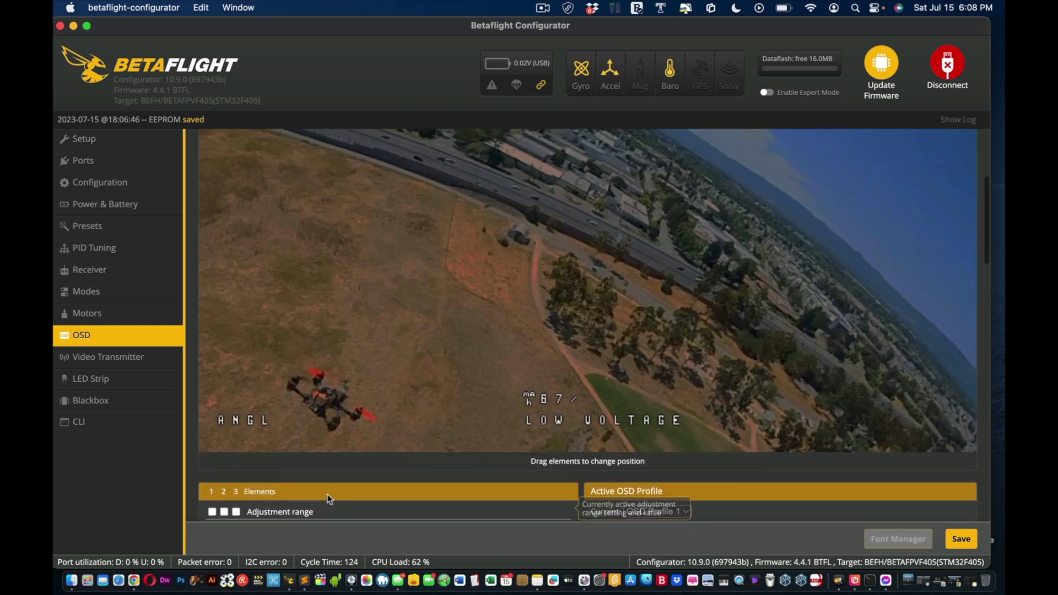
pyautogui.scroll(-2, 331, 493)
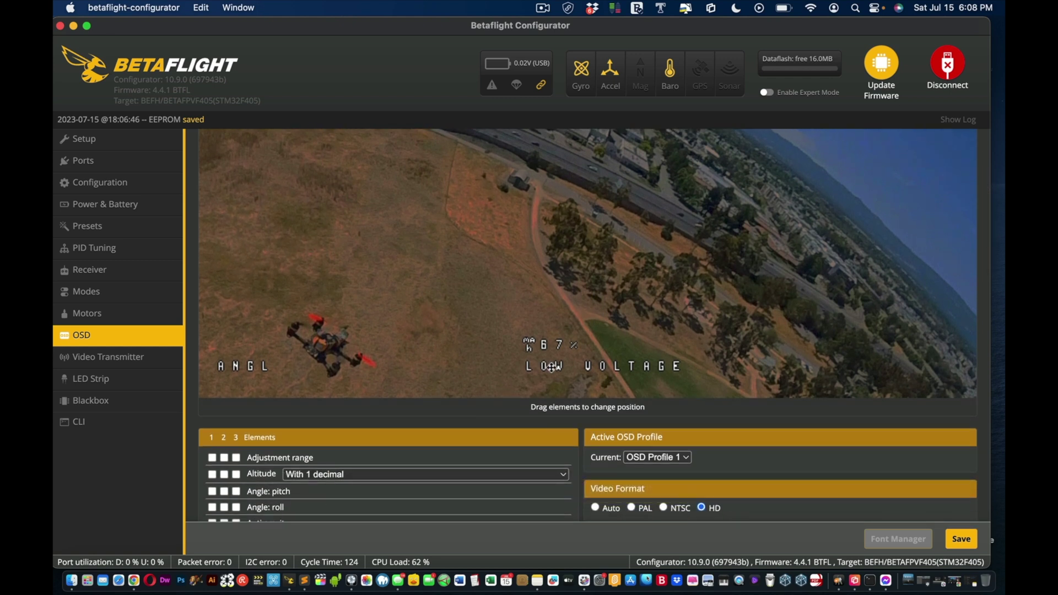
pyautogui.scroll(-5, 776, 398)
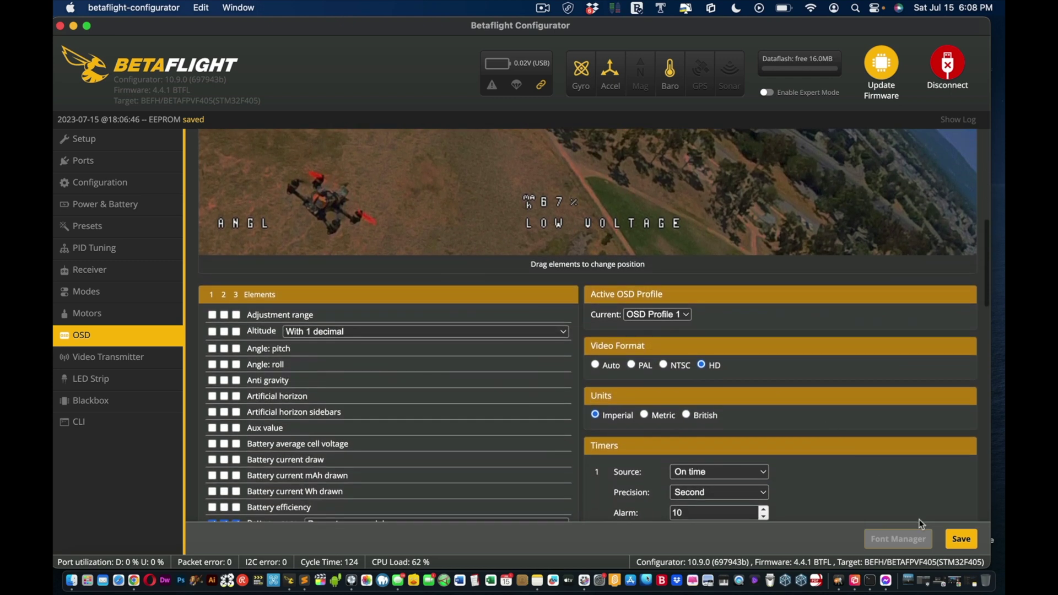
pyautogui.click(961, 538)
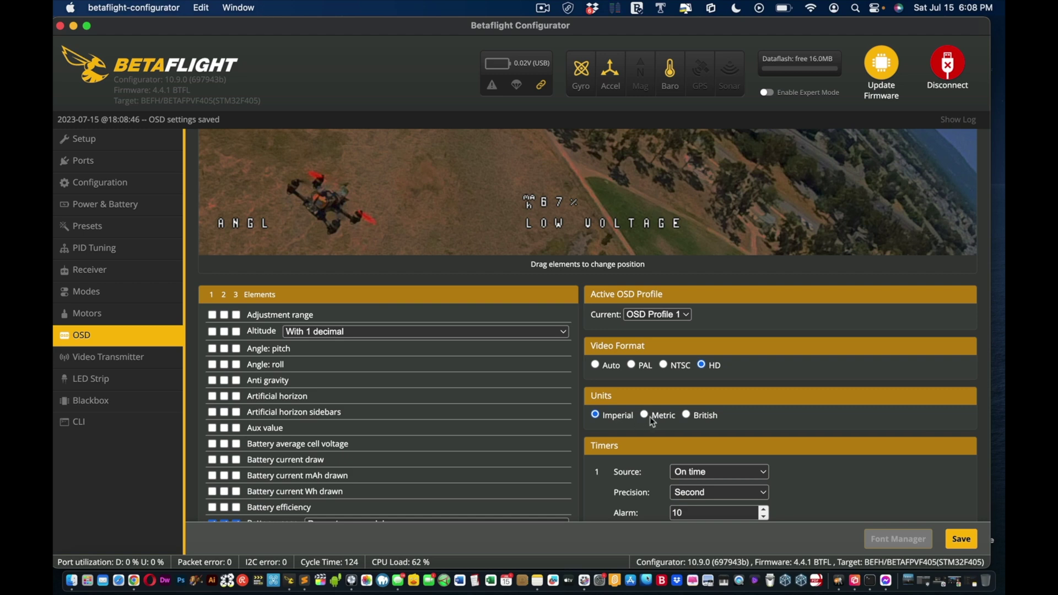
# - Look through the OSD timers, alarms and warnings, and the Video Transmitter, LED Strip and Blackbox settings
pyautogui.scroll(-2, 646, 402)
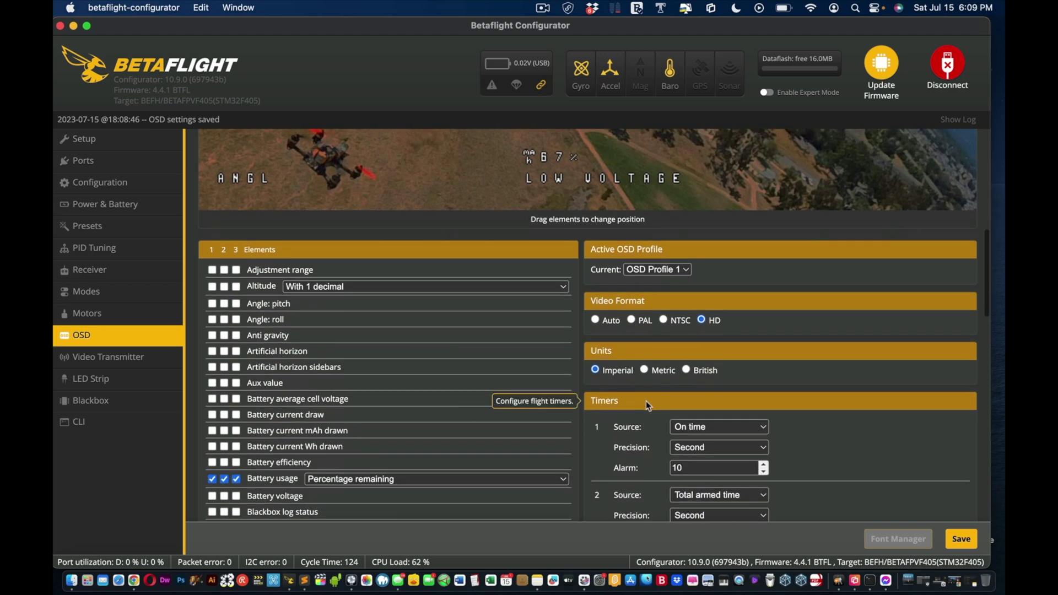
pyautogui.scroll(-10, 646, 401)
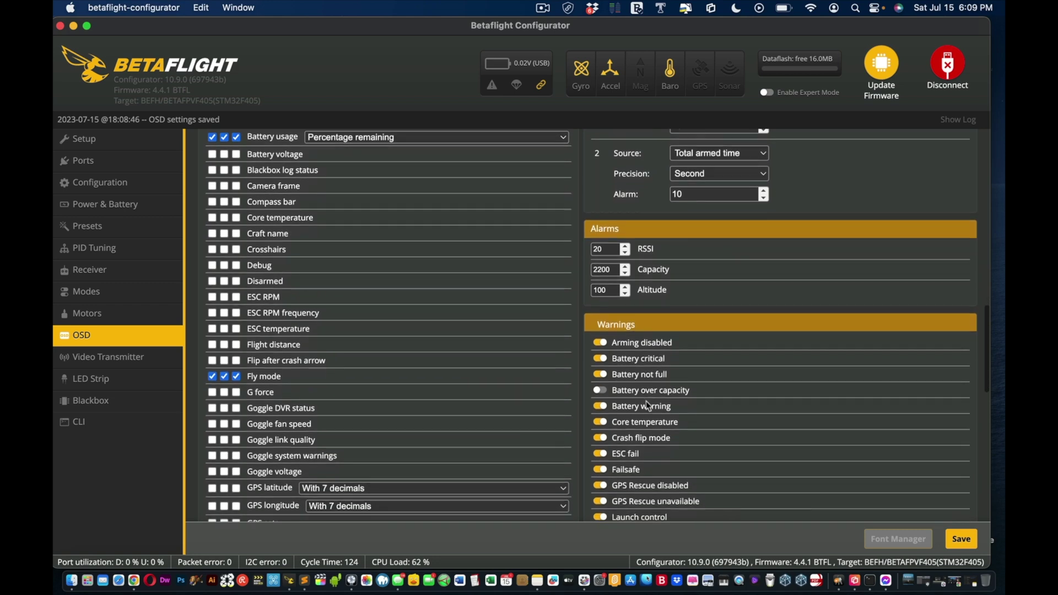
pyautogui.scroll(-2, 647, 406)
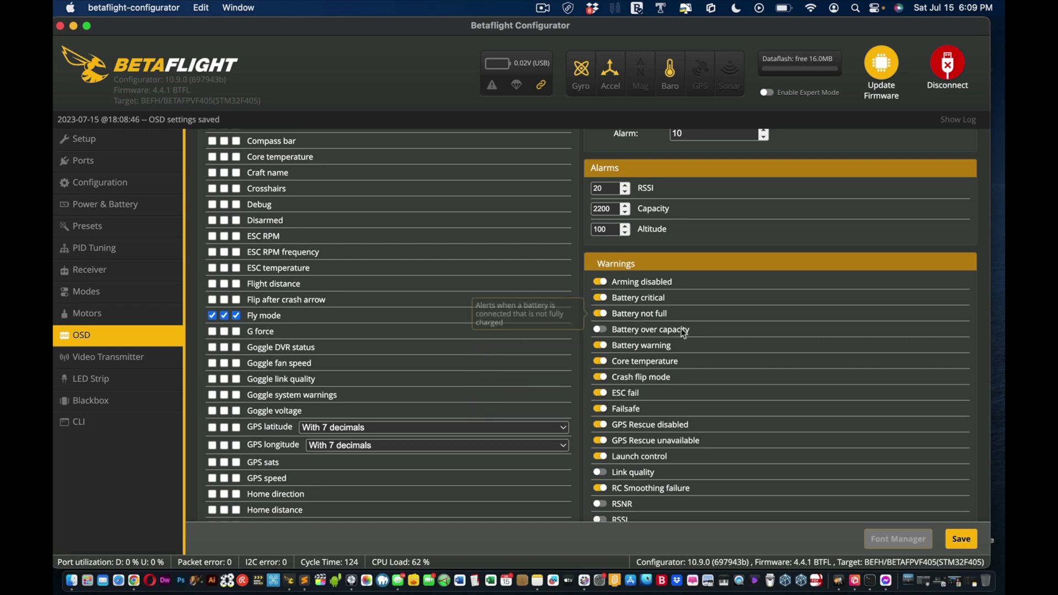
pyautogui.click(124, 364)
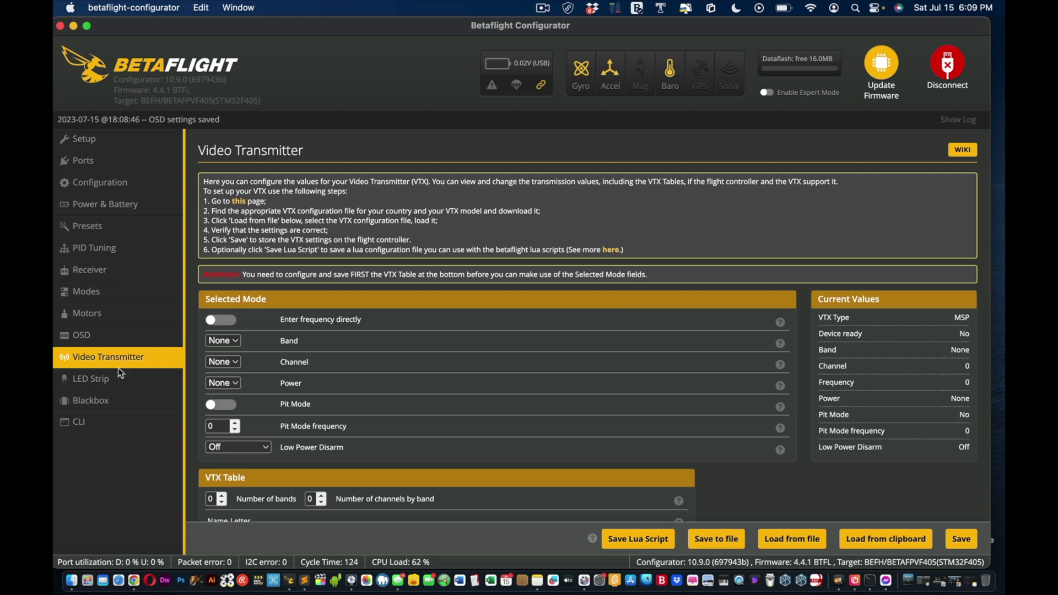
pyautogui.click(117, 380)
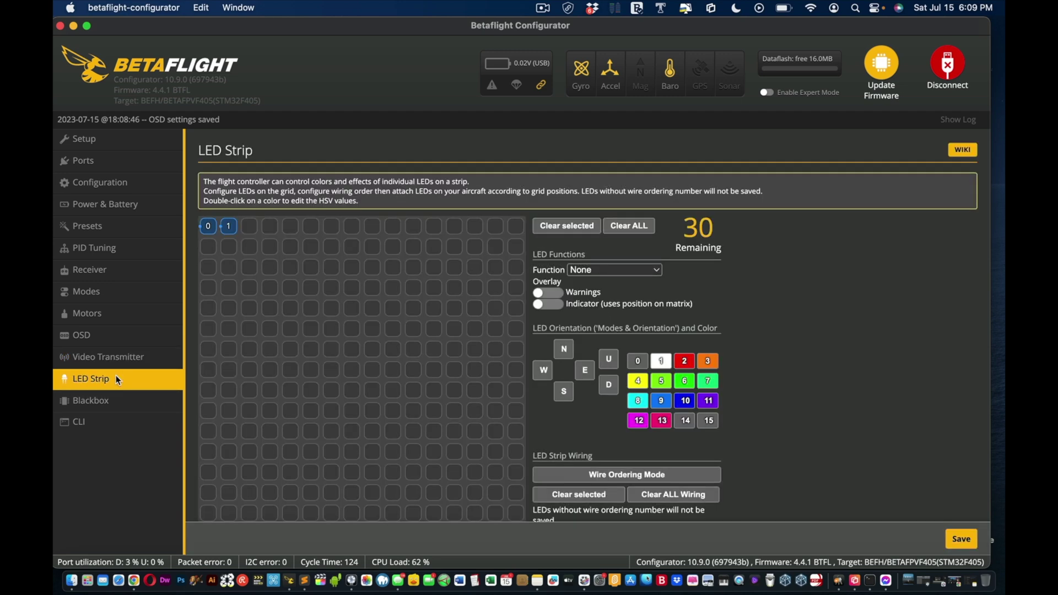
pyautogui.click(108, 395)
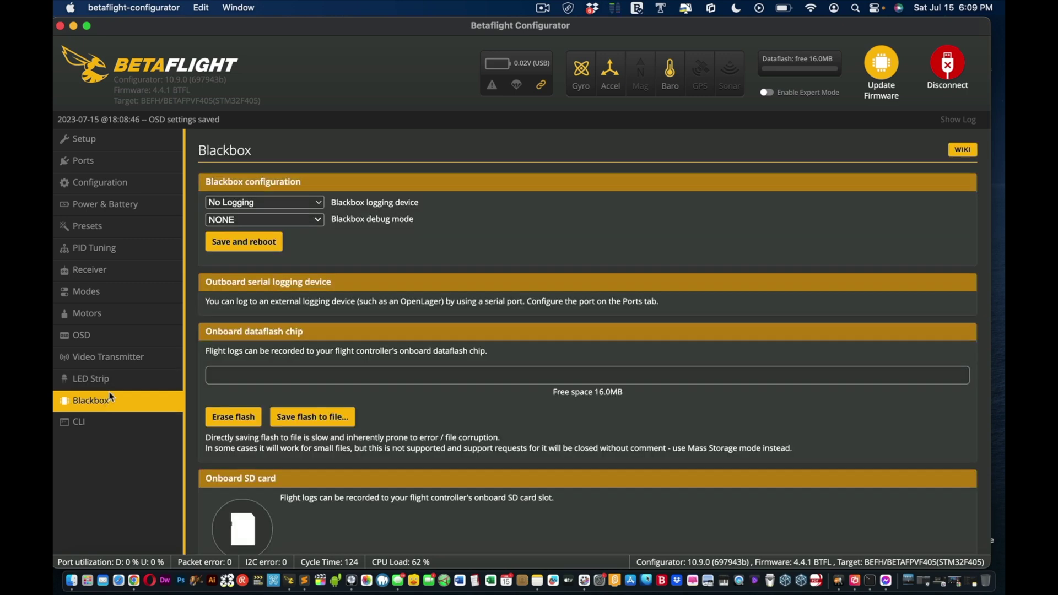
# - Open the CLI and copy the command "# set osd_displayport_device = MSP" from the saved note in Notes
pyautogui.click(105, 422)
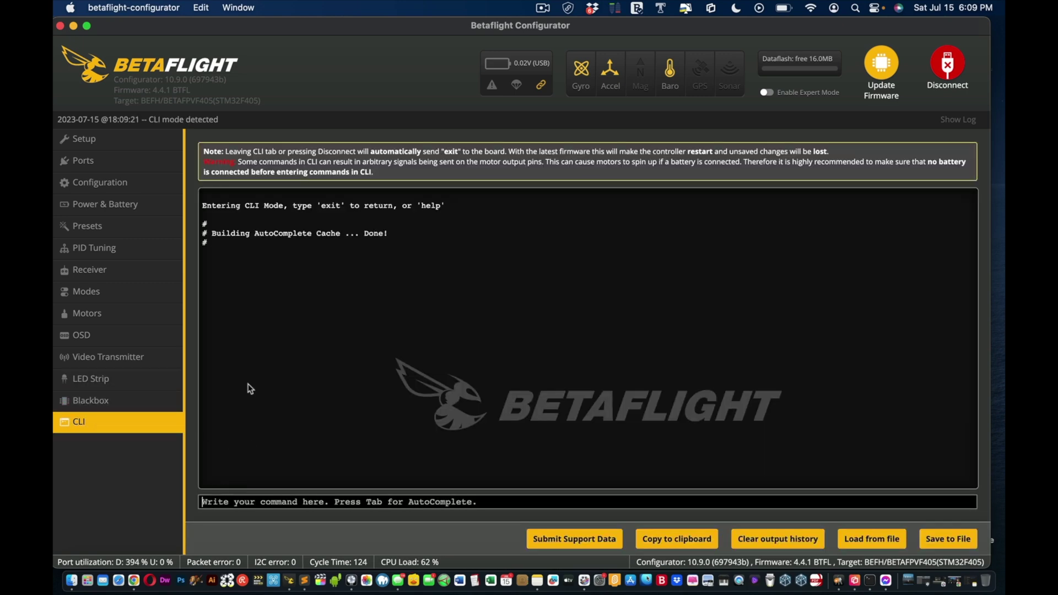
pyautogui.click(855, 9)
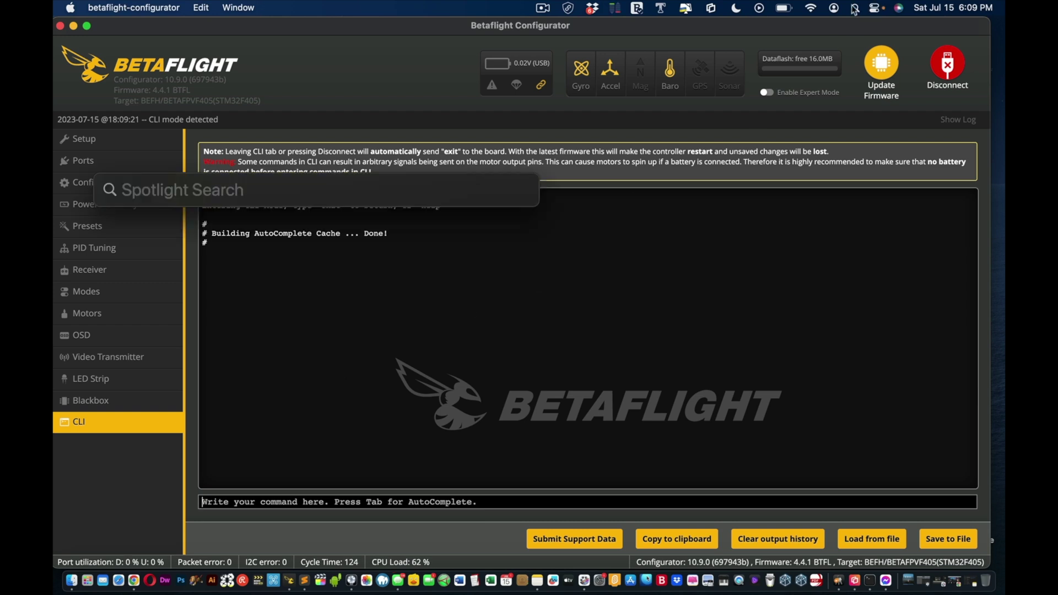
pyautogui.write('notes')
pyautogui.press('Return')
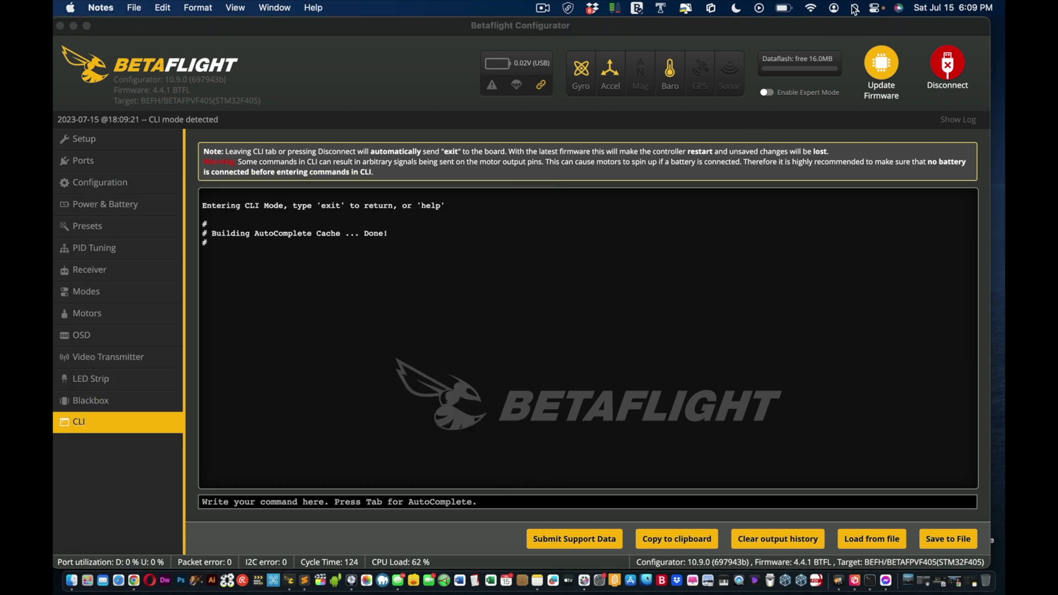
pyautogui.click(857, 156)
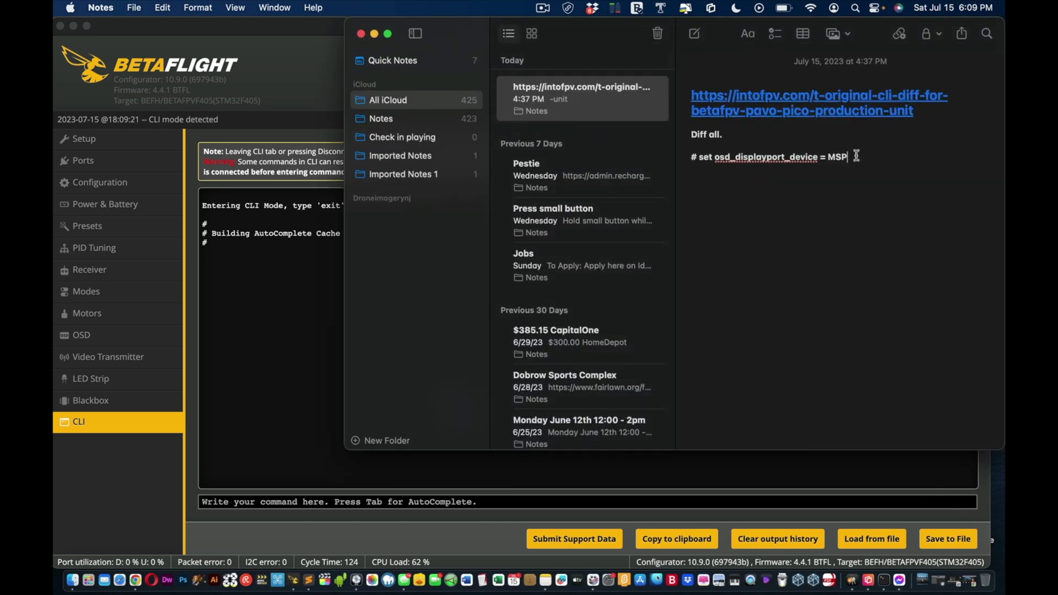
pyautogui.moveTo(857, 156); pyautogui.dragTo(690, 156)
pyautogui.press('super+c')
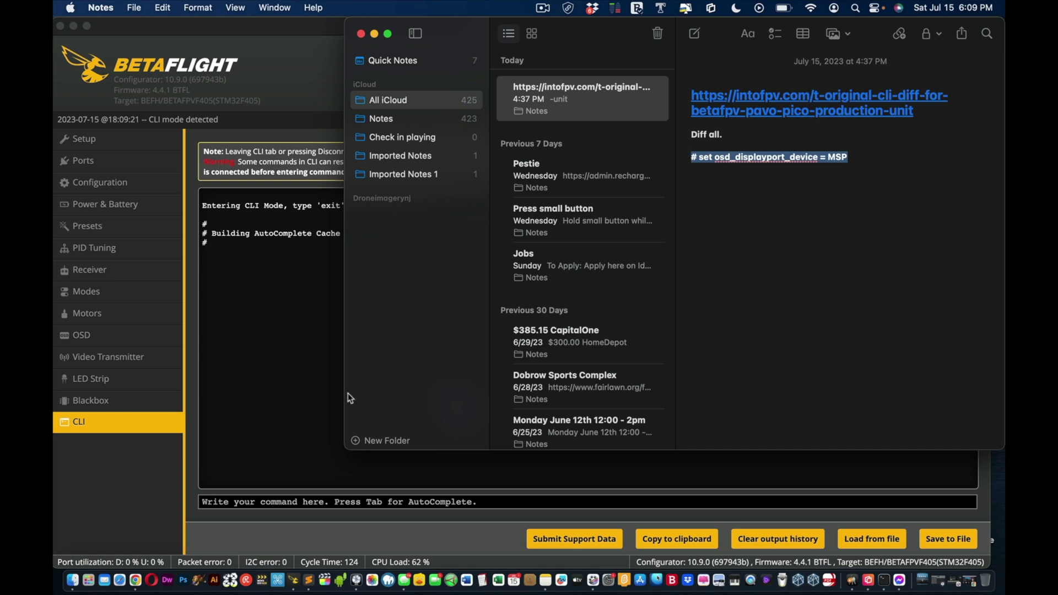
# - Return to Betaflight Configurator, submit "# set osd_displayport_device = MSP" in the CLI and save with "save"
pyautogui.click(292, 386)
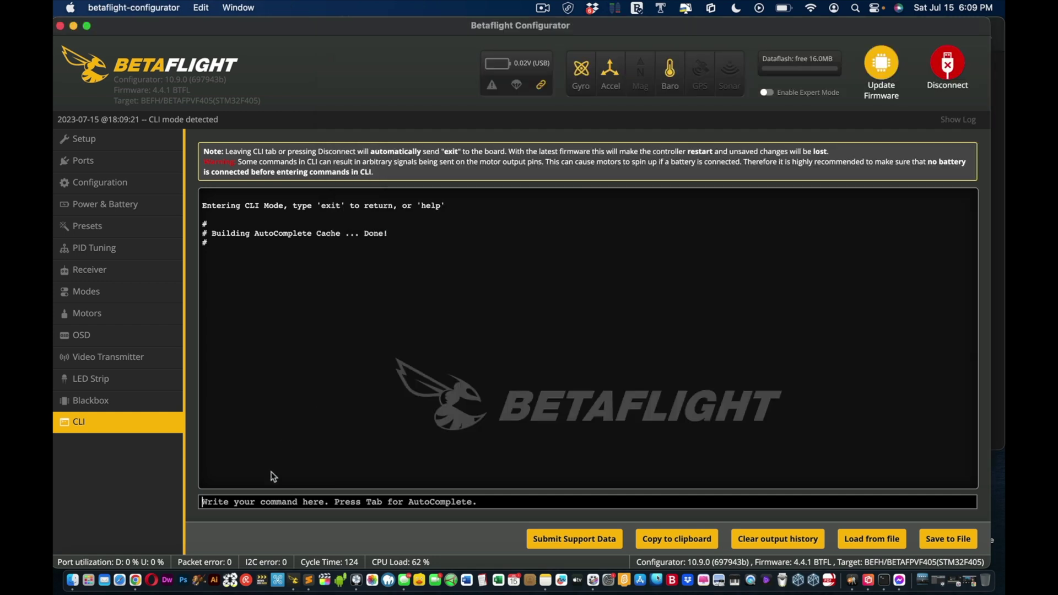
pyautogui.press('super+v')
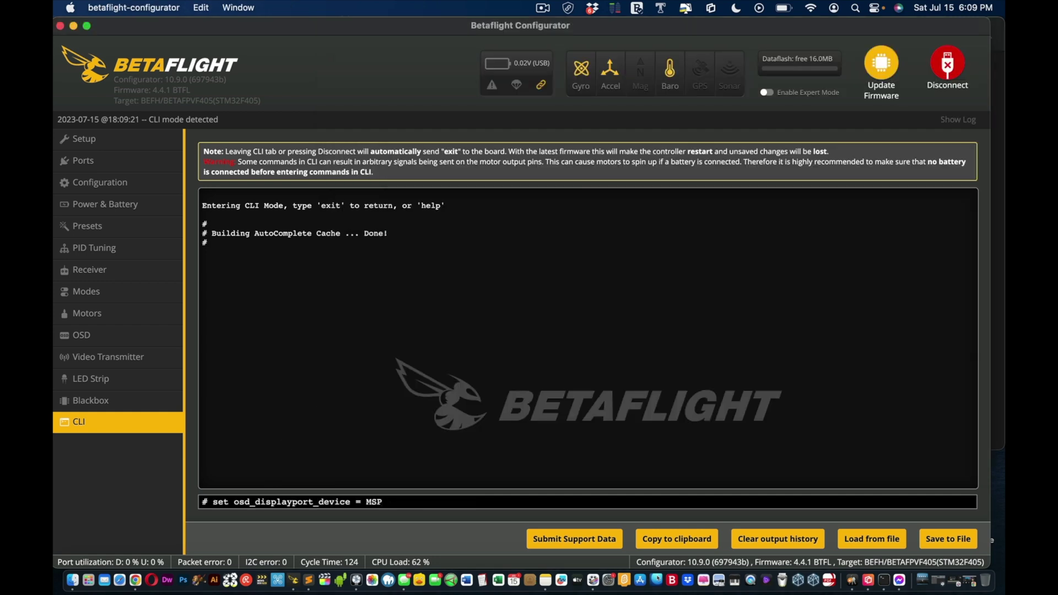
pyautogui.press('Return')
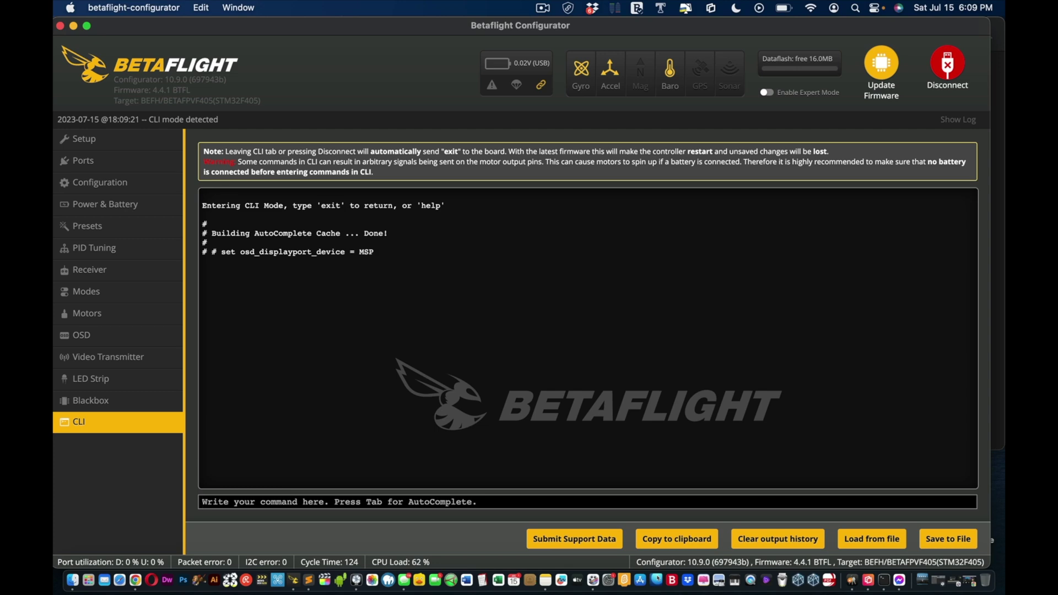
pyautogui.write('save')
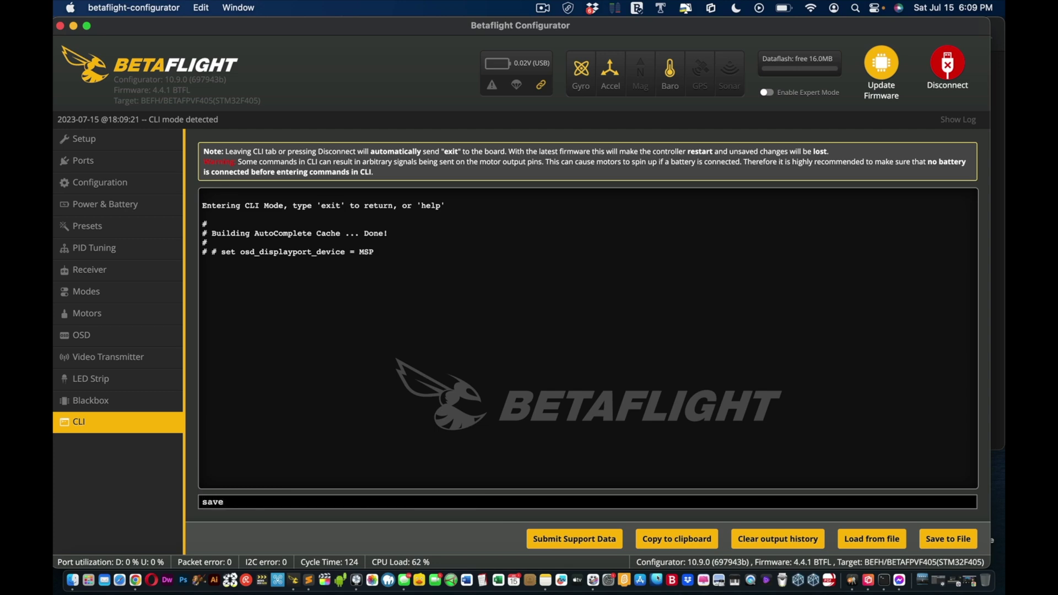
pyautogui.press('Return')
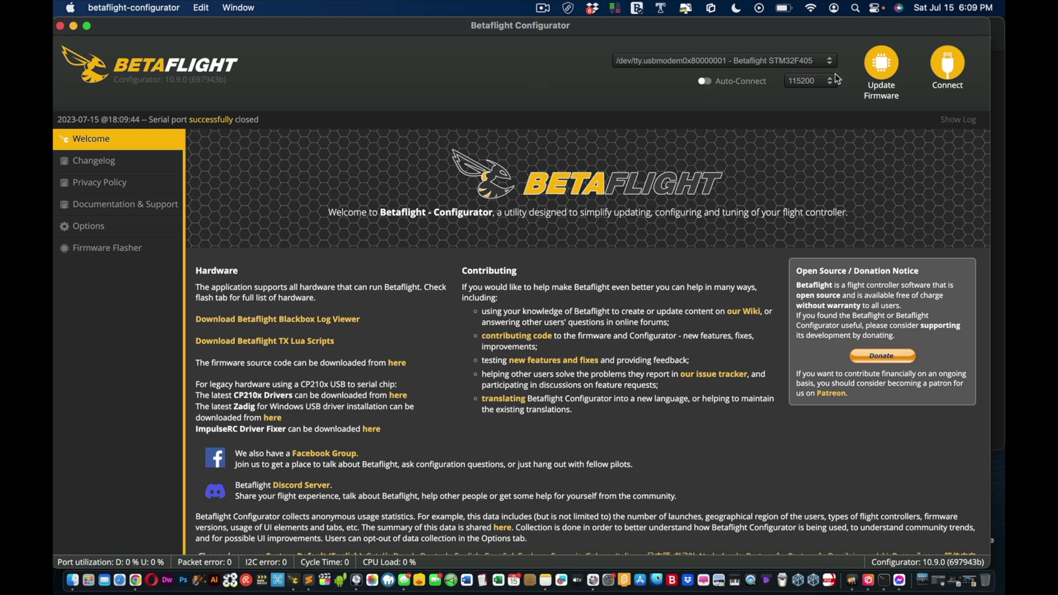
# - Reconnect to the flight controller and check UART4's peripheral on the Ports page, keeping VTX (MSP + Displayport)
pyautogui.click(949, 69)
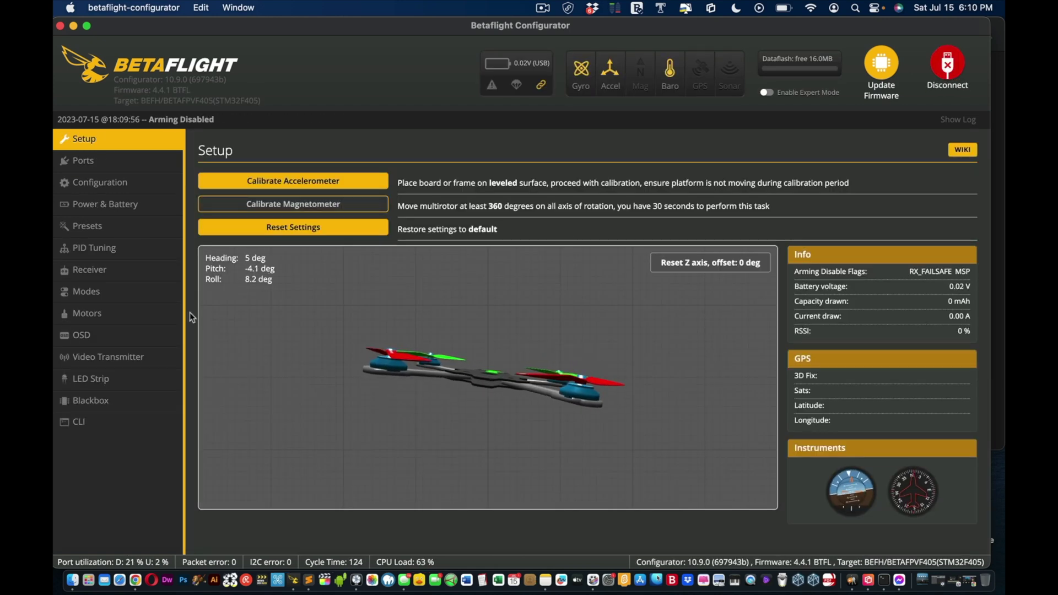
pyautogui.click(101, 164)
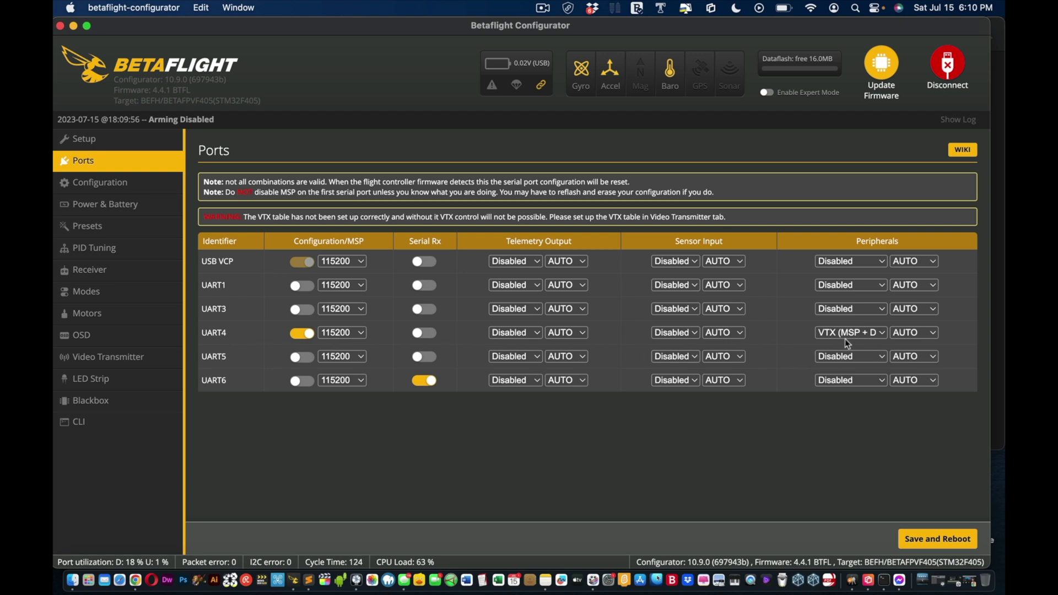
pyautogui.click(880, 336)
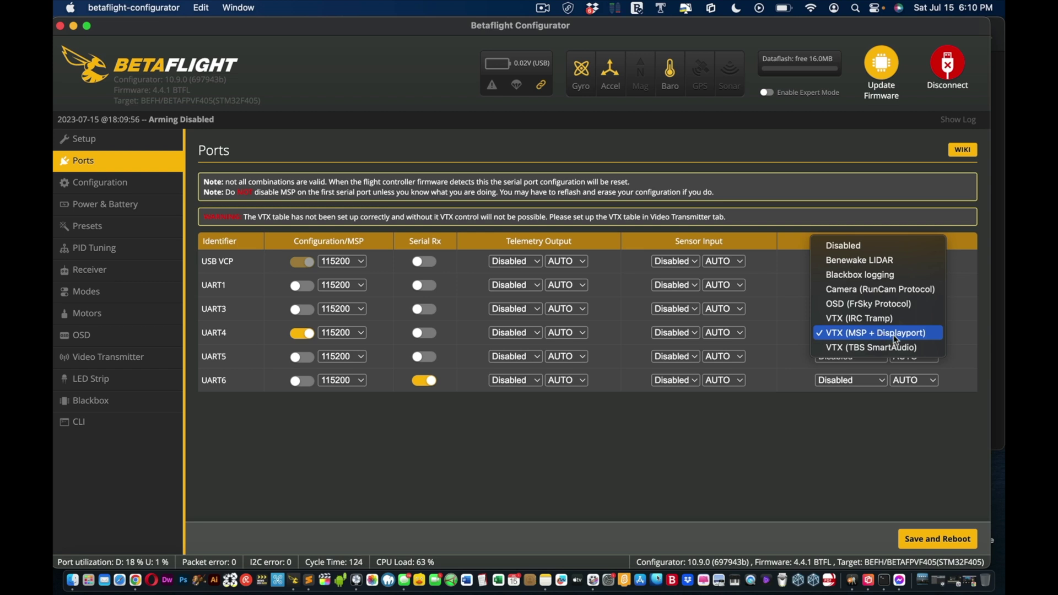
pyautogui.click(901, 335)
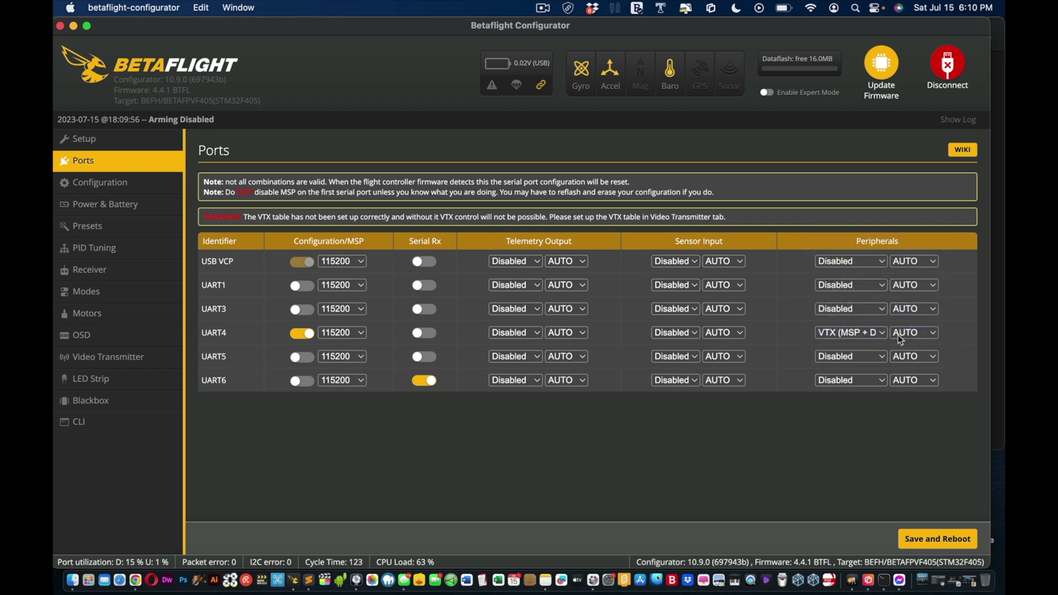